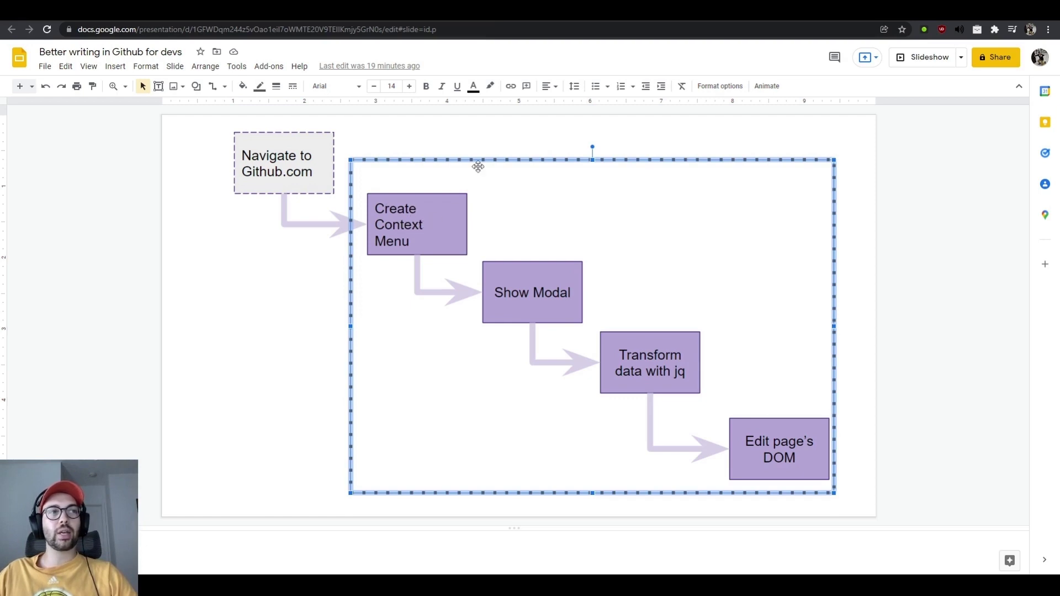
Switch to the GitHub new-issue page and bring up the right-click menu on the issue form
left_click(556, 21)
right_click(181, 286)
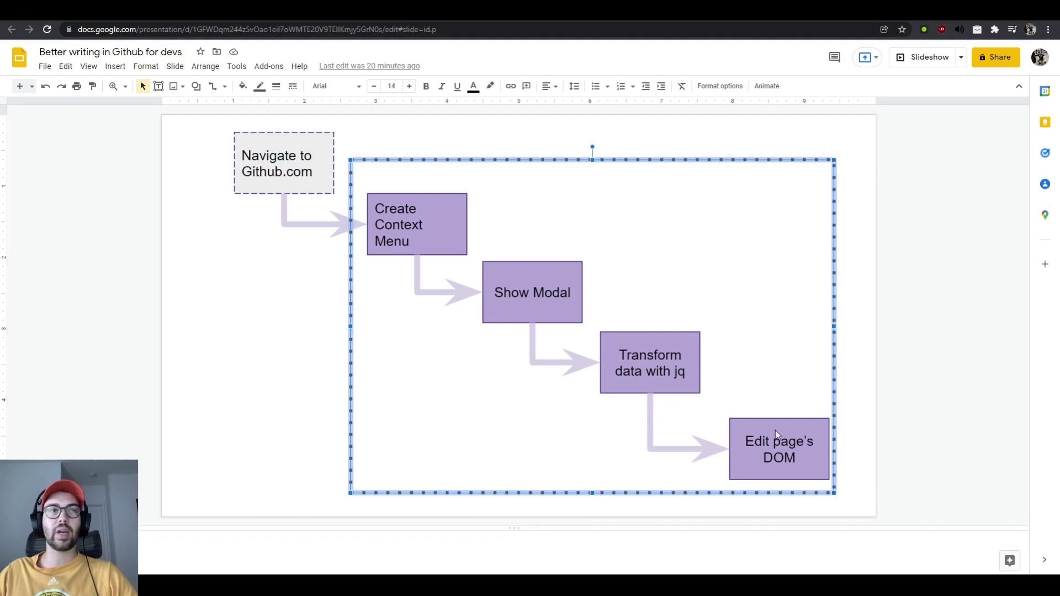
Open developer tools on the GitHub page and add a new PixieBrix Context Menu extension
key("ctrl+Tab")
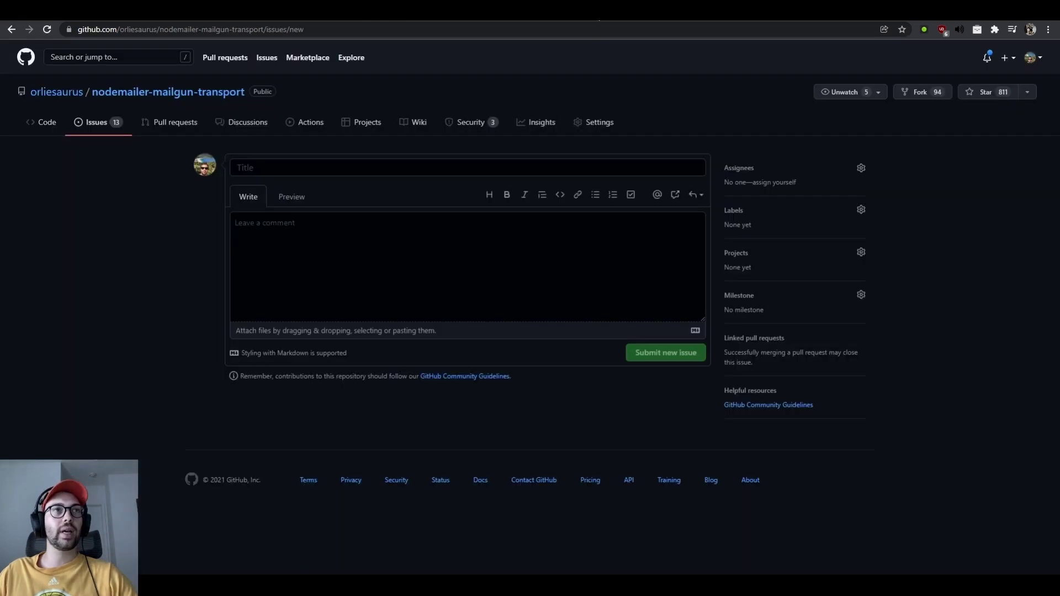
right_click(162, 275)
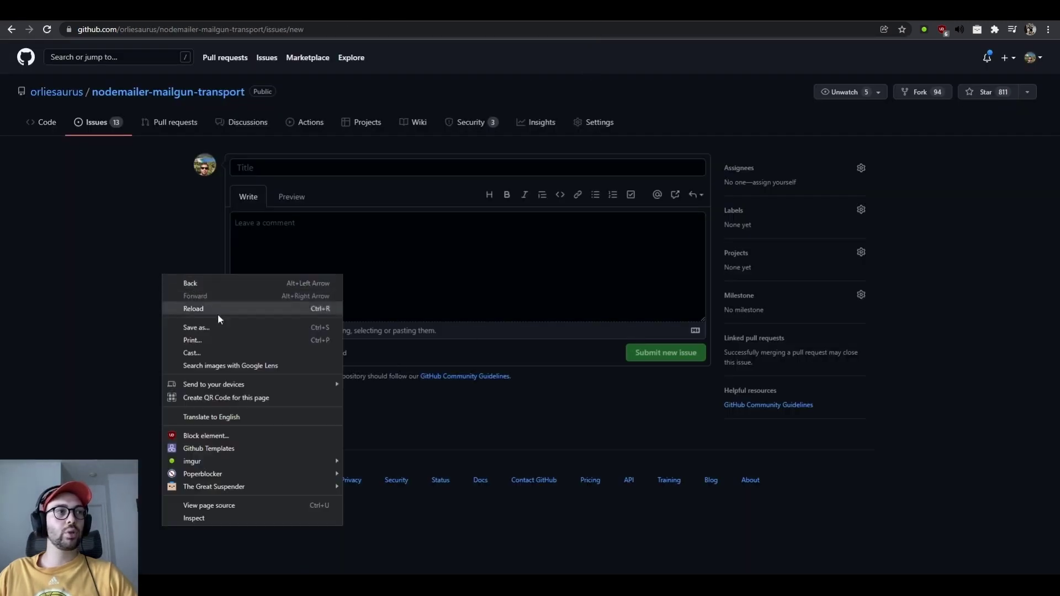
left_click(236, 518)
left_click(524, 76)
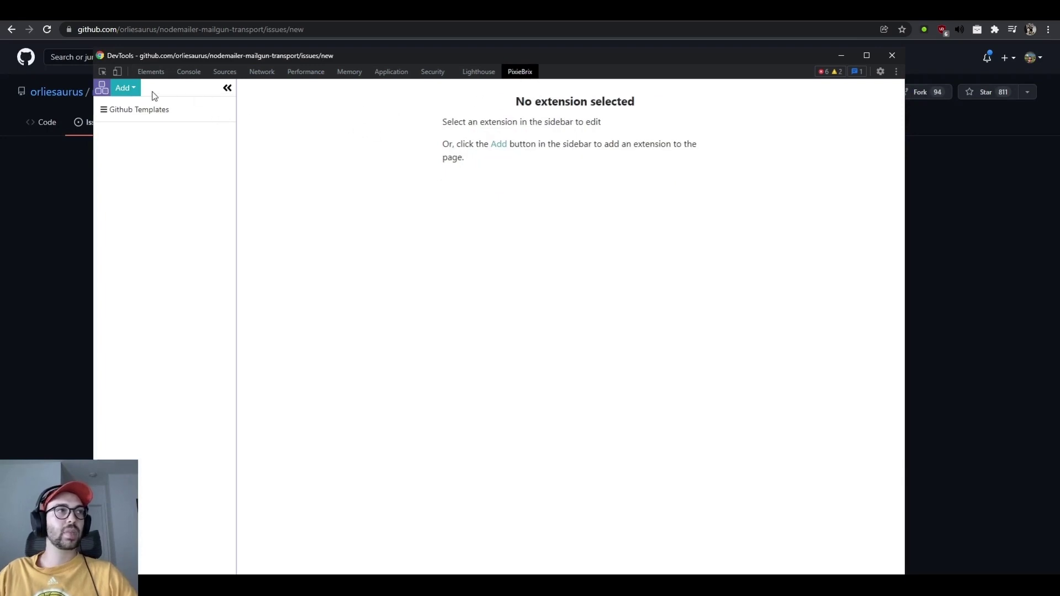
left_click(127, 88)
left_click(150, 130)
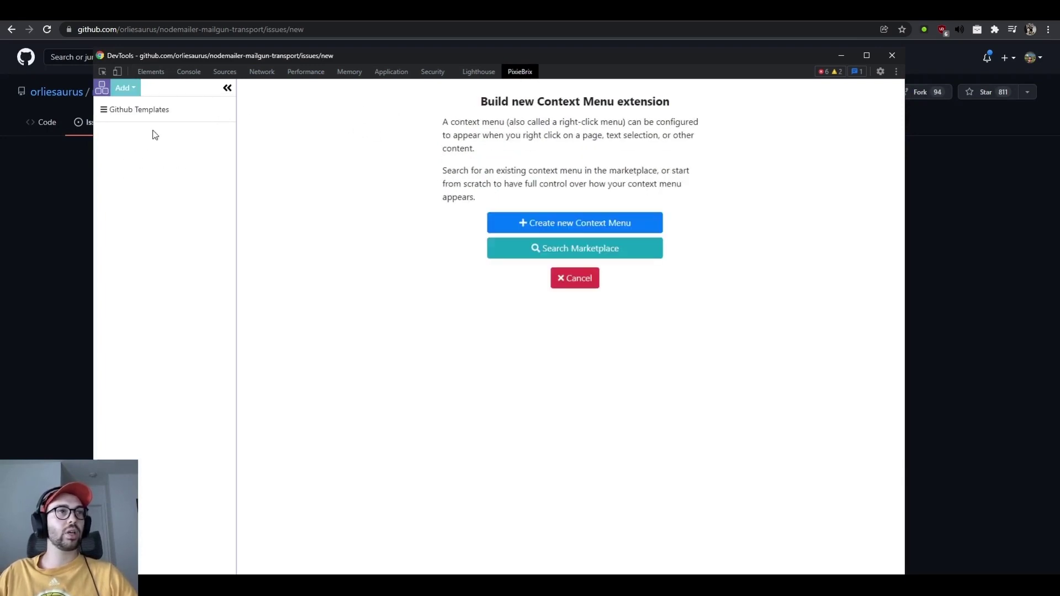
Create a new context menu with name and title both 'Github Templates', and save it
left_click(591, 223)
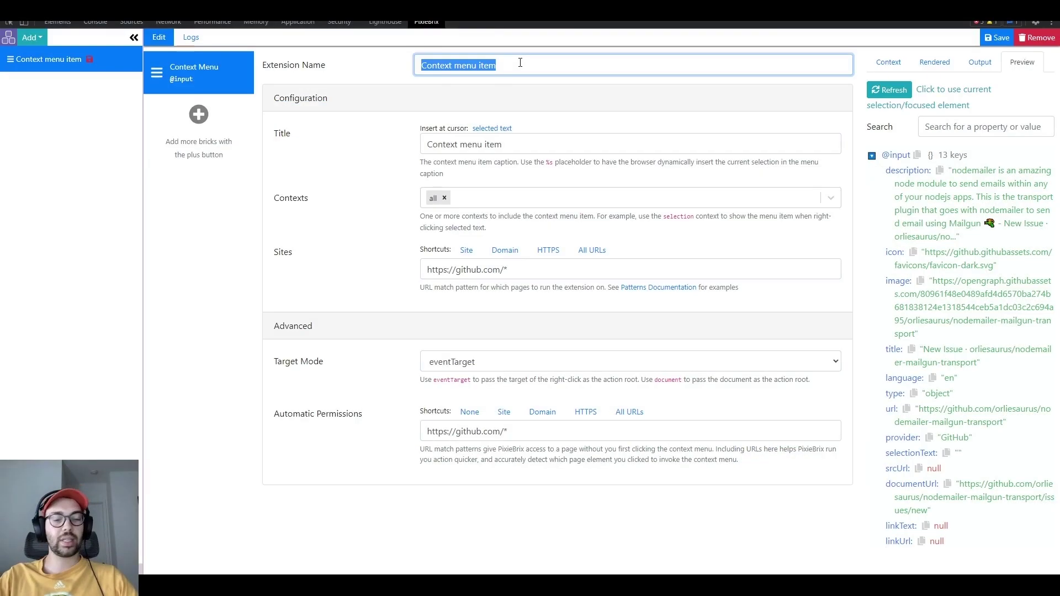
type("Github ")
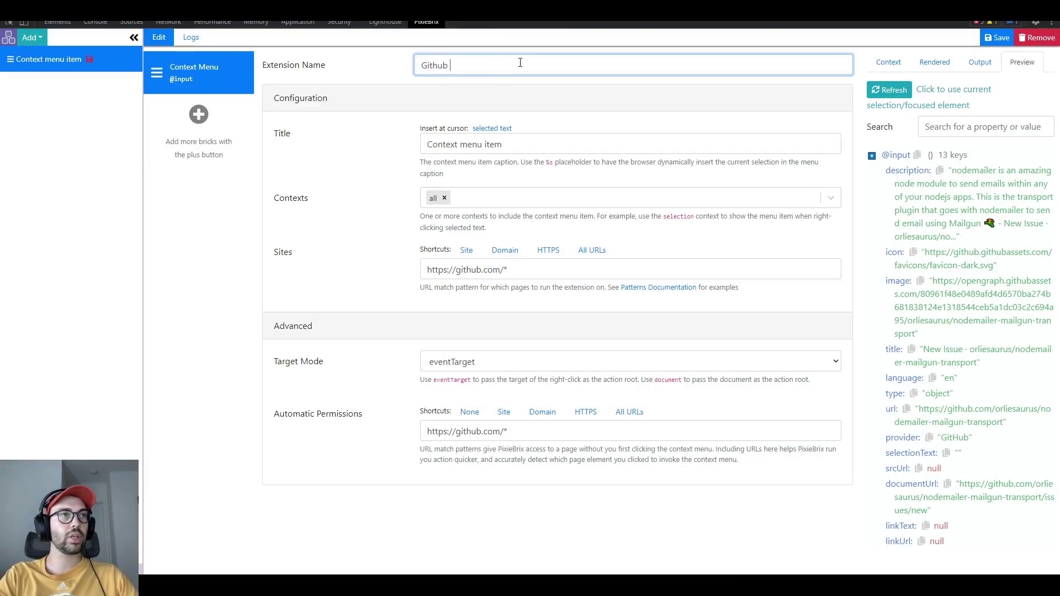
type("Template")
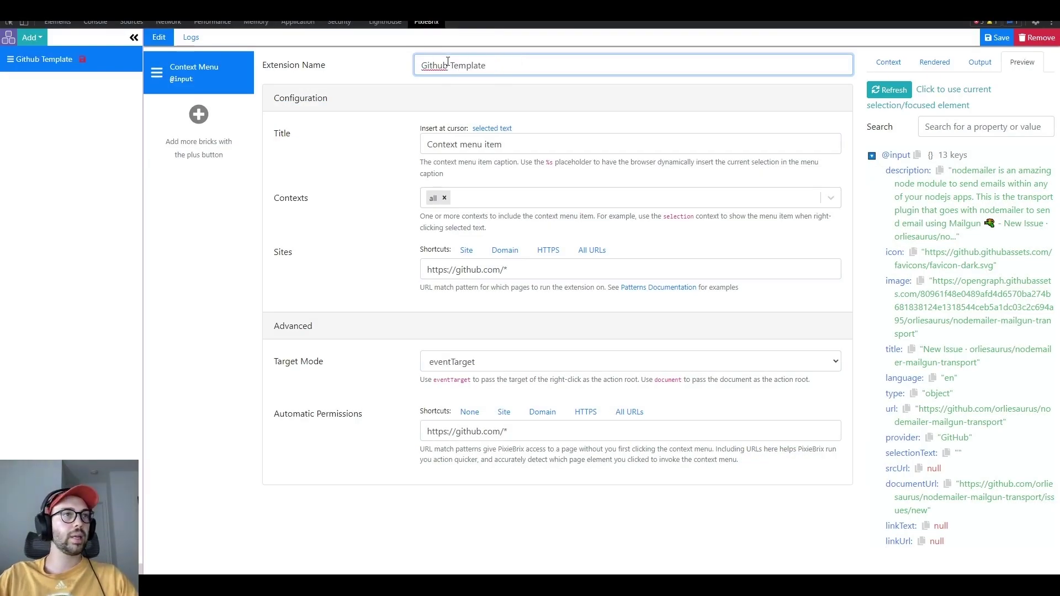
key("Tab")
key("shift+Tab")
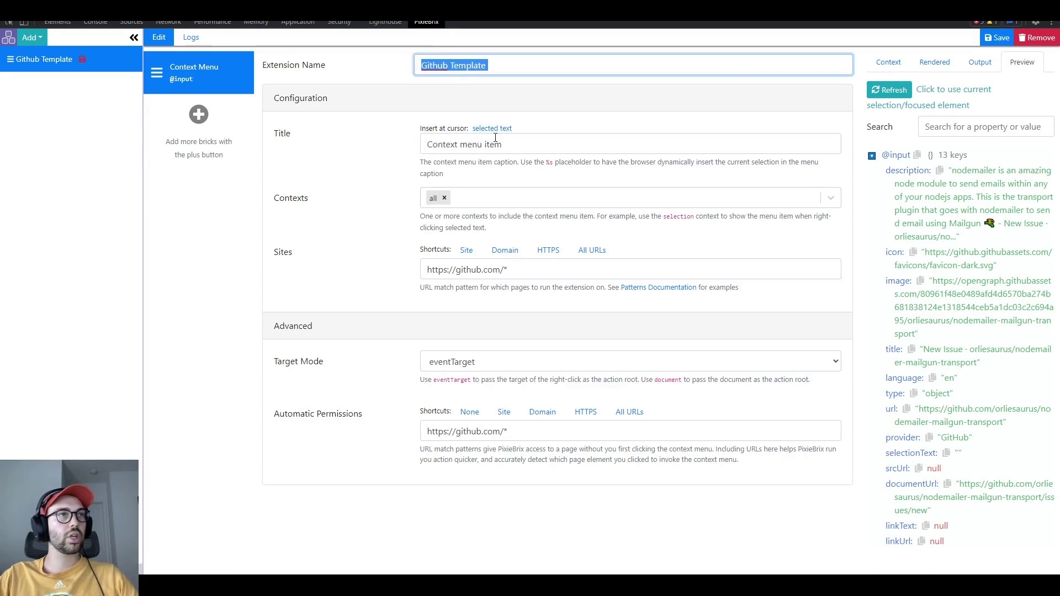
key("ctrl+c")
key("Tab")
key("ctrl+v")
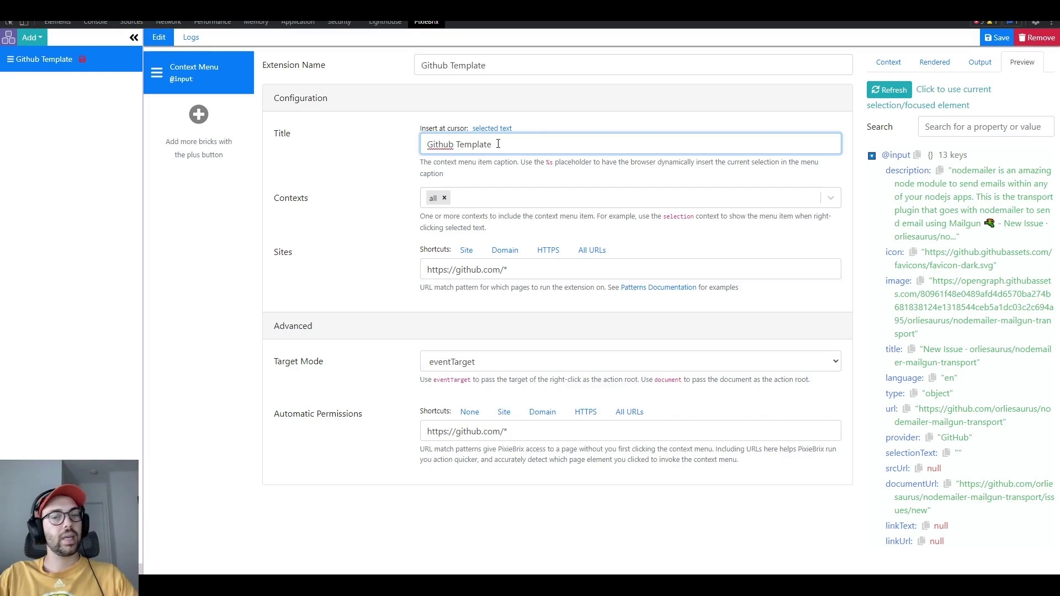
type("s")
left_click(501, 66)
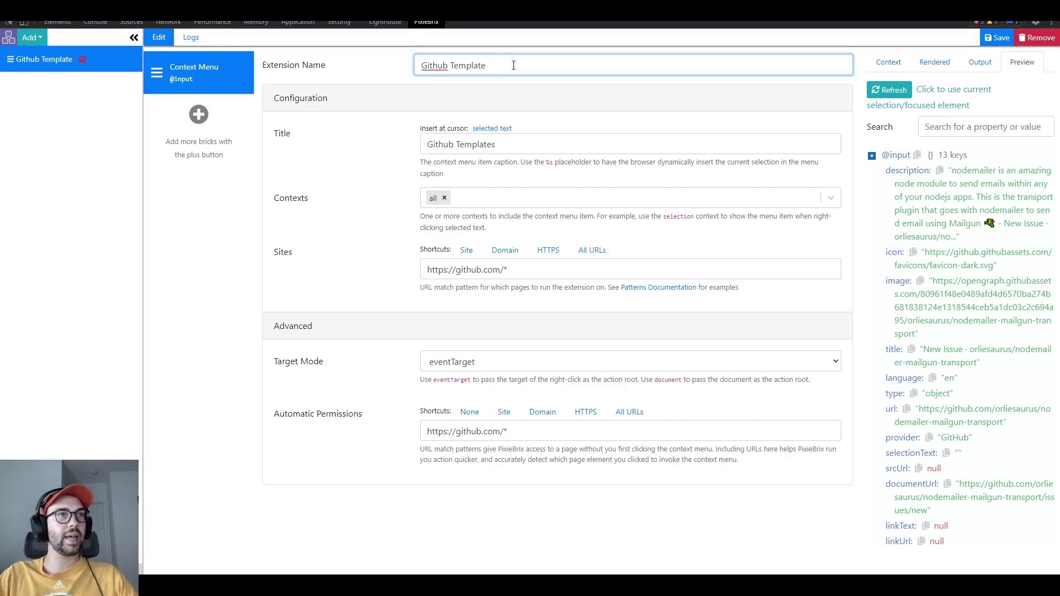
type("s")
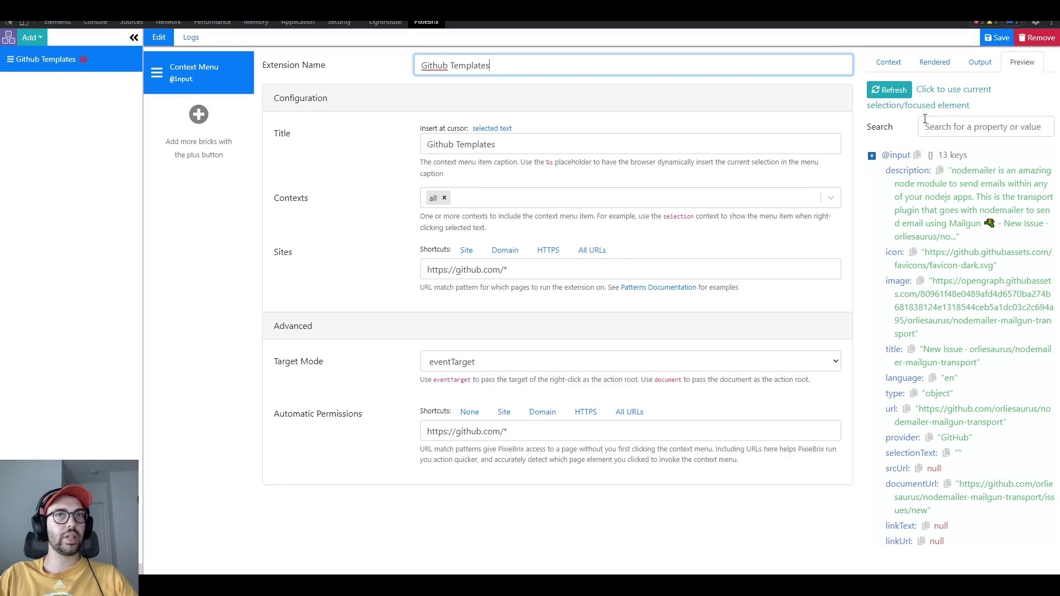
left_click(986, 39)
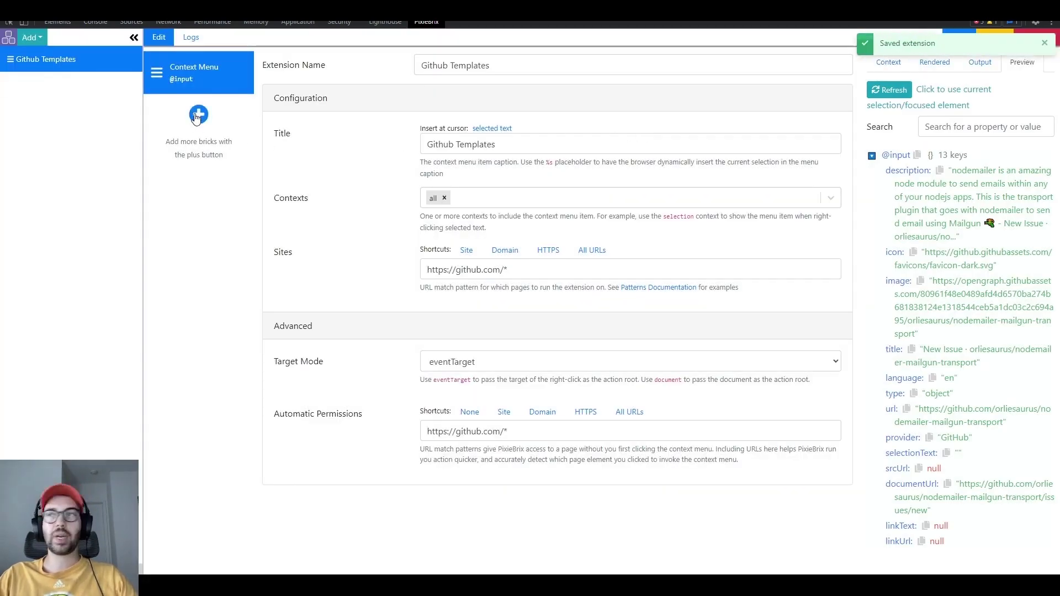
Add the 'Show a modal or sidebar form' brick after the context menu trigger
left_click(198, 114)
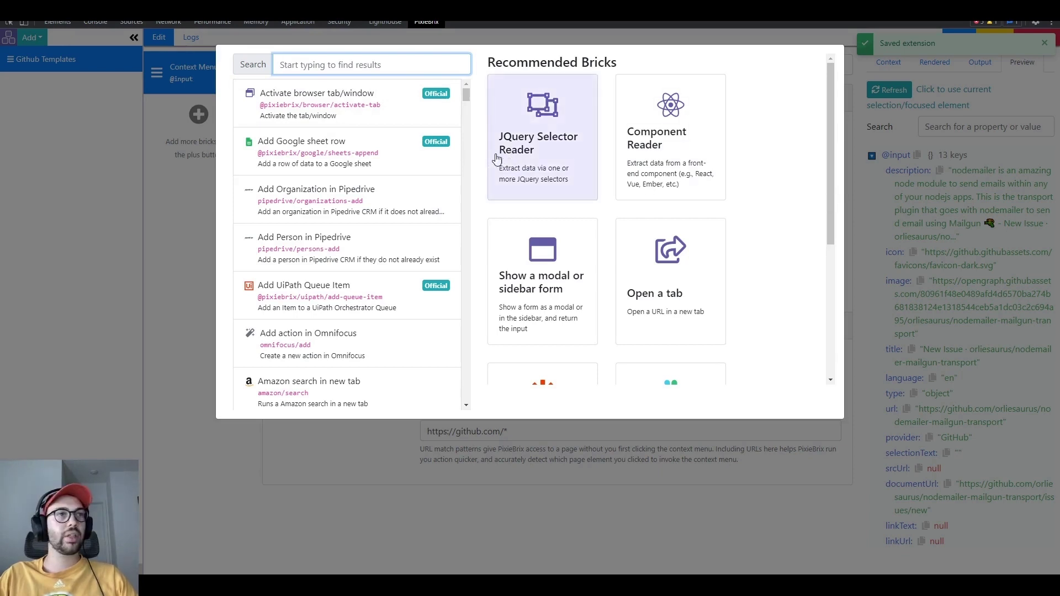
type("Show a modal")
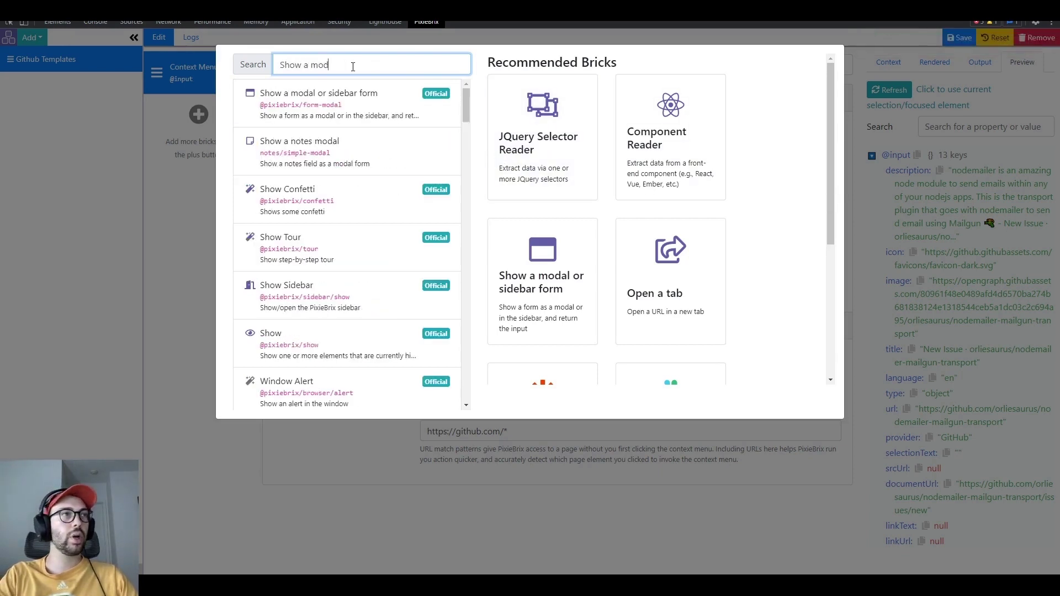
mouse_move(347, 103)
left_click(411, 103)
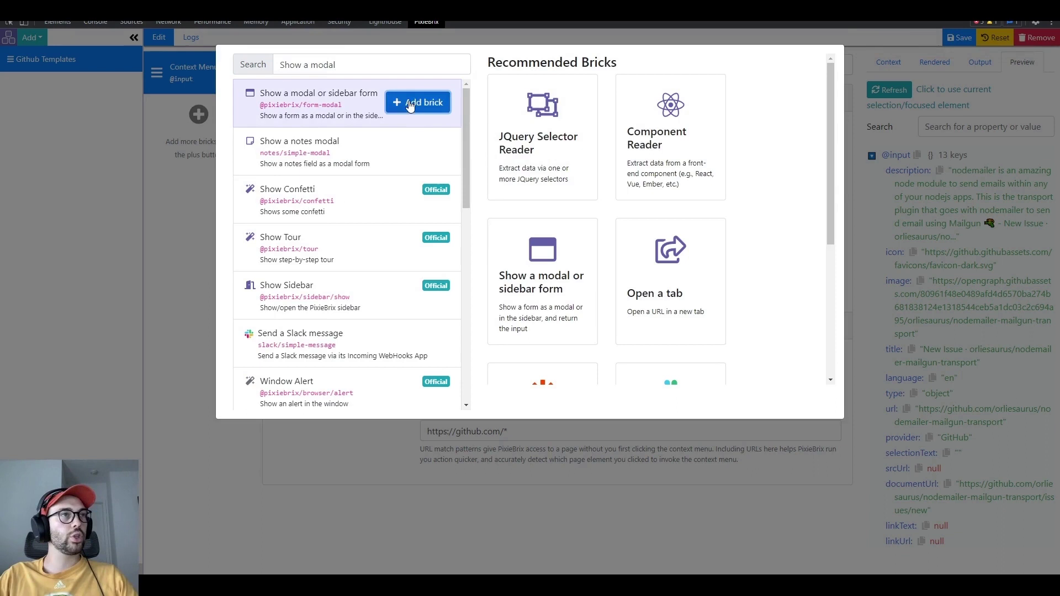
Title the form 'Templates' with description 'Select a template from the dropdown'
left_click(501, 121)
key("ctrl+shift+Left")
key("ctrl+shift+Left")
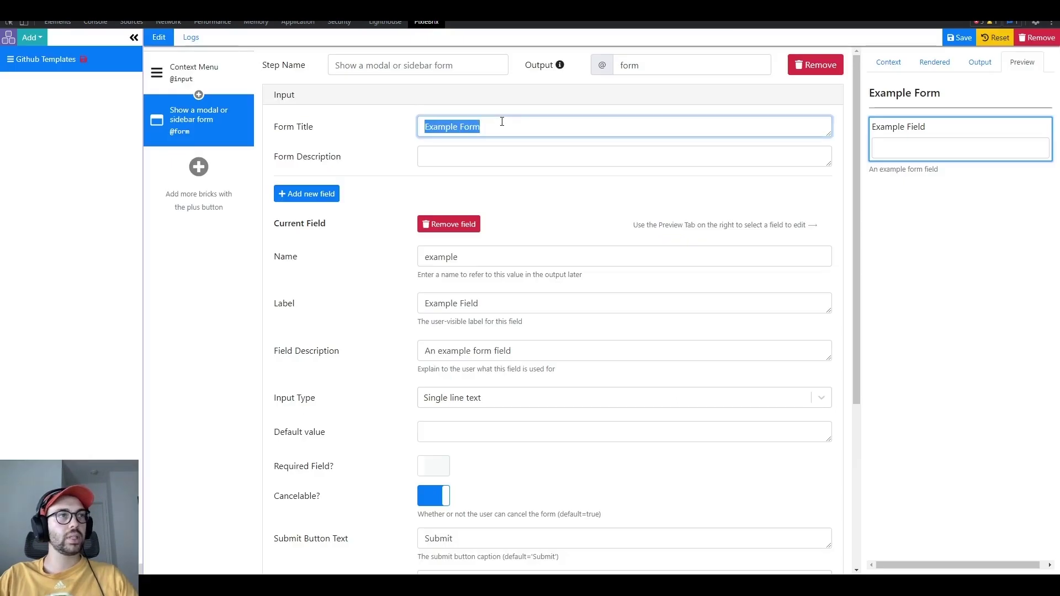
type("Pick")
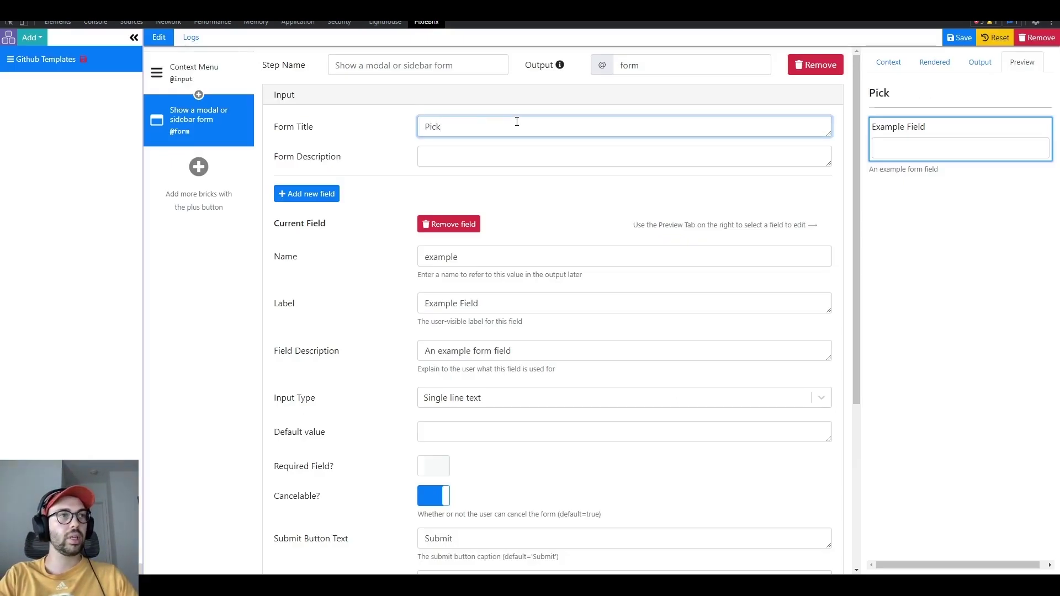
key("ctrl+shift+Left")
type("Templates")
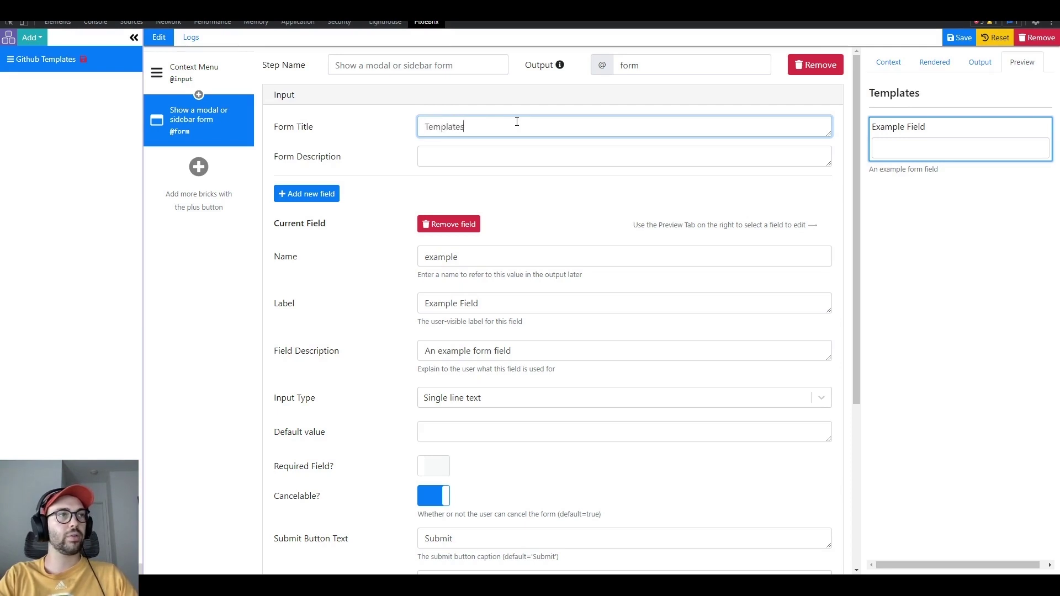
key("Tab")
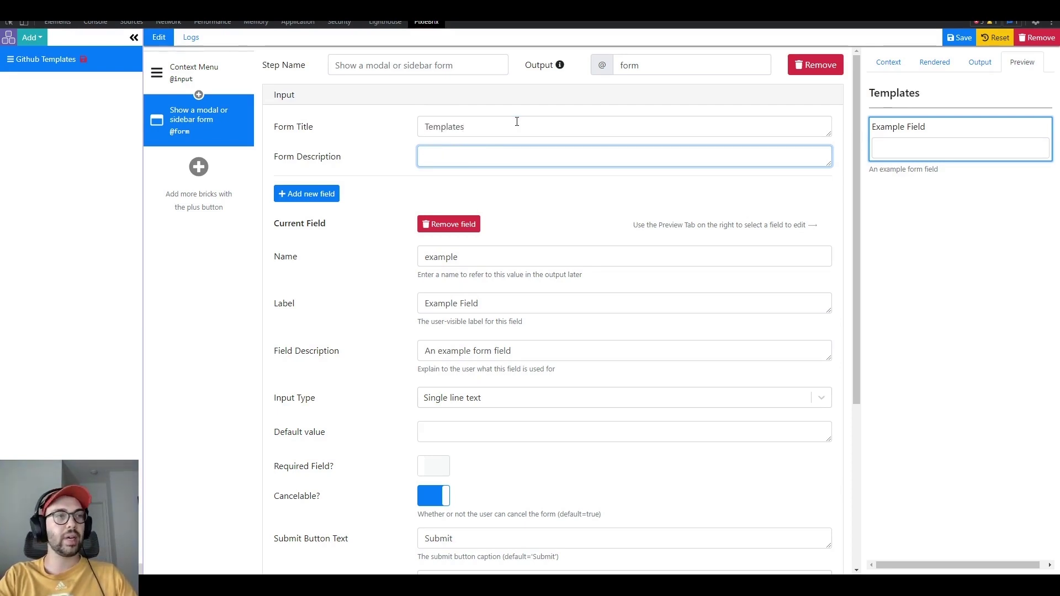
type("Select a template ")
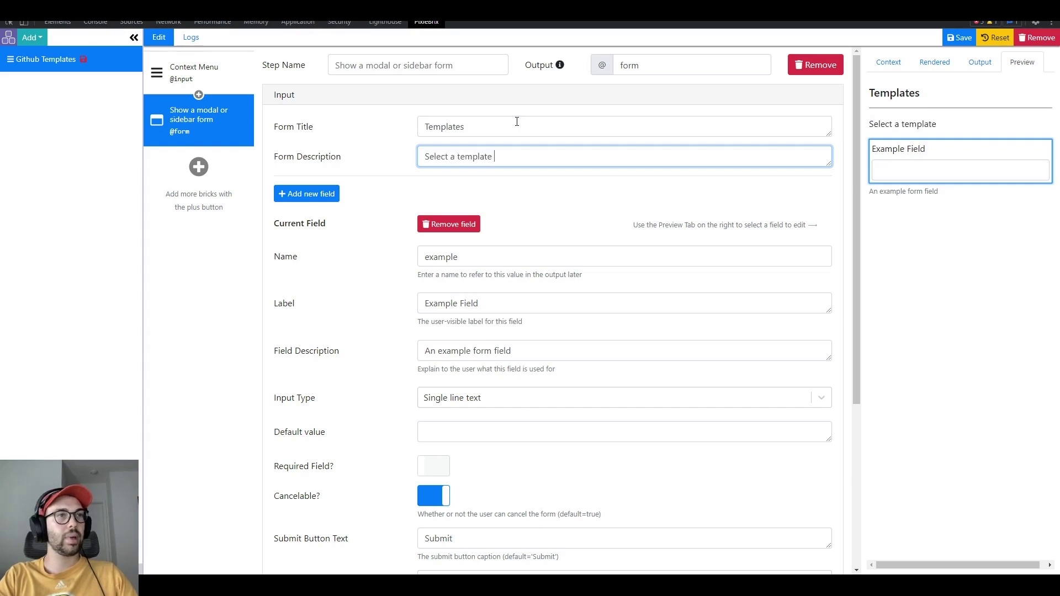
type("from the dropdown")
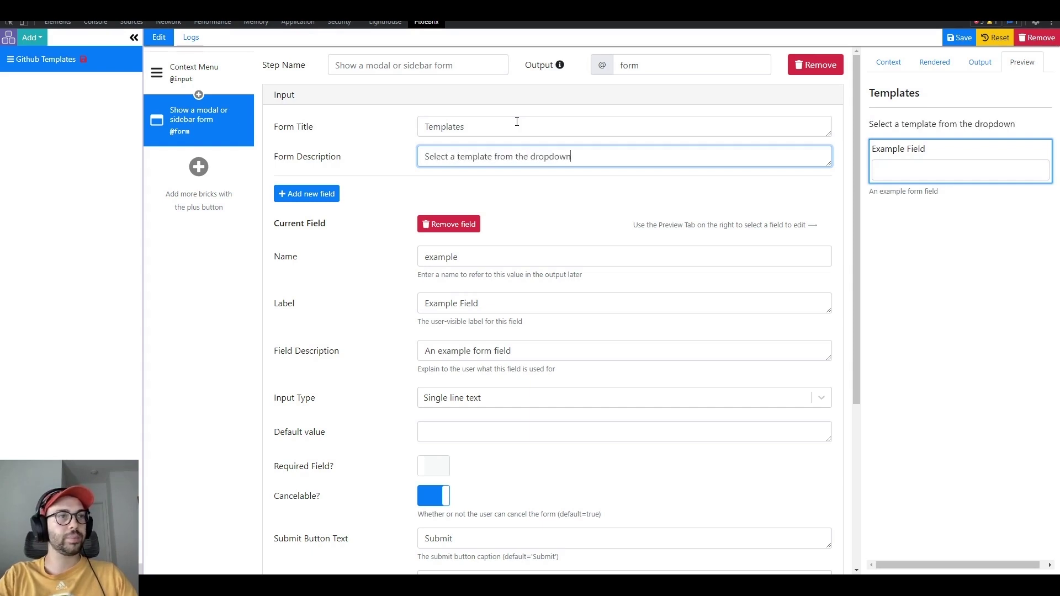
double_click(453, 257)
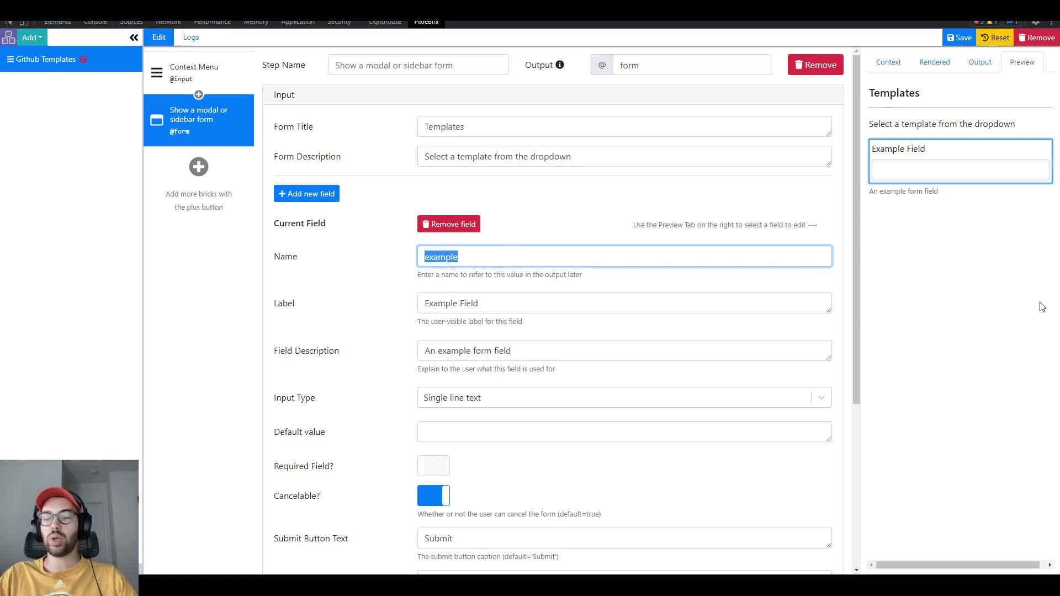
Rename the form field to 'template' and label it 'Pick one'
type("template")
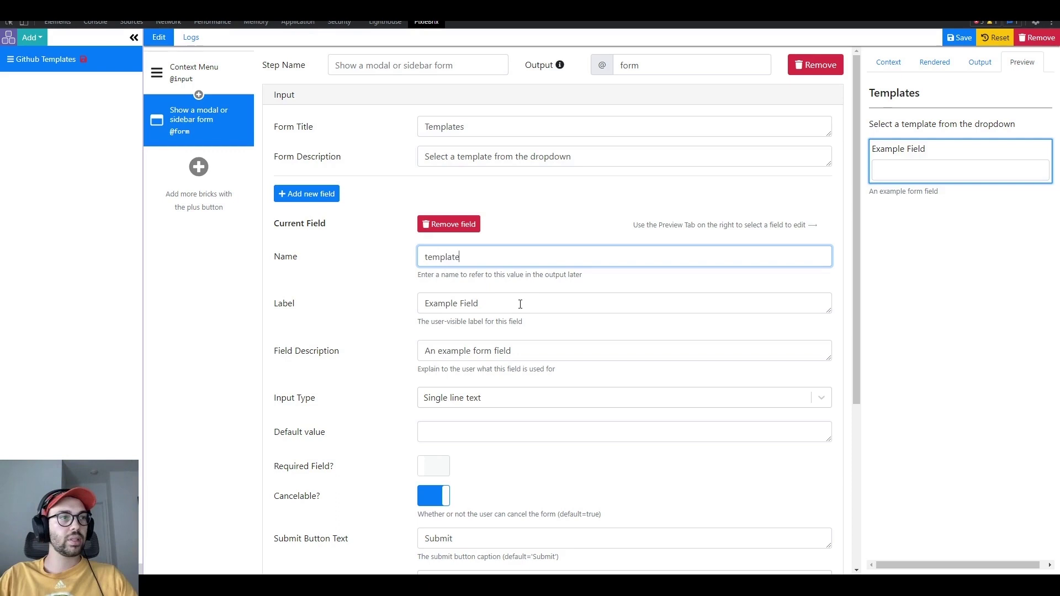
triple_click(519, 301)
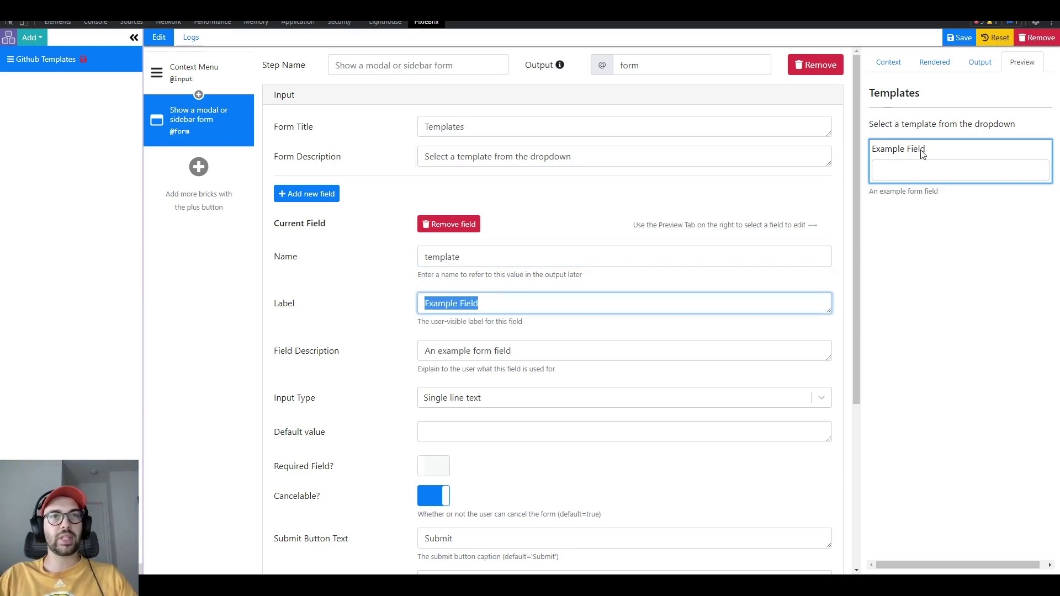
triple_click(518, 301)
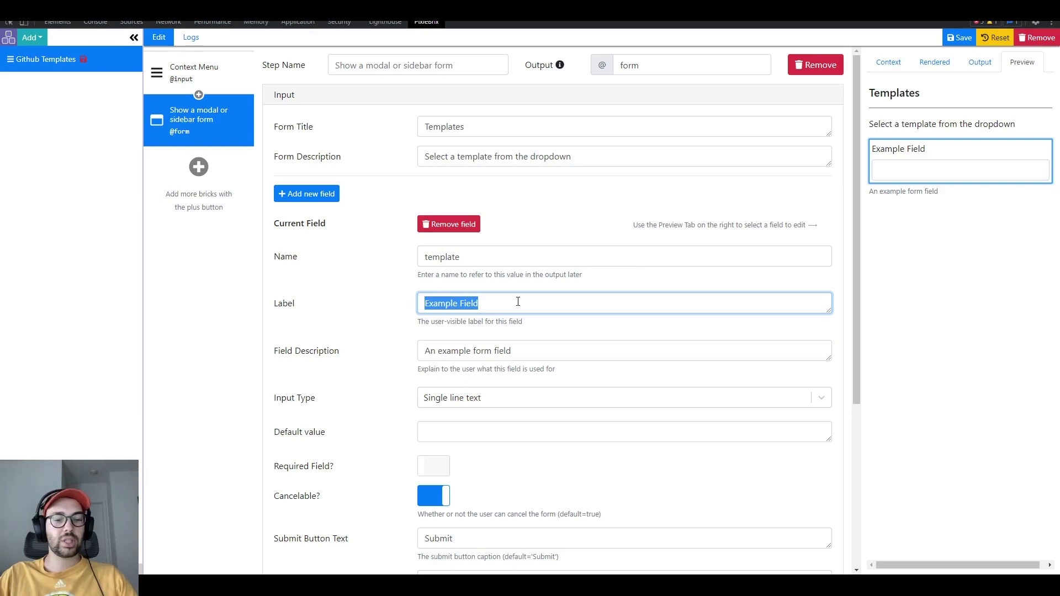
type("Pci")
key("BackSpace")
key("BackSpace")
type("ick one")
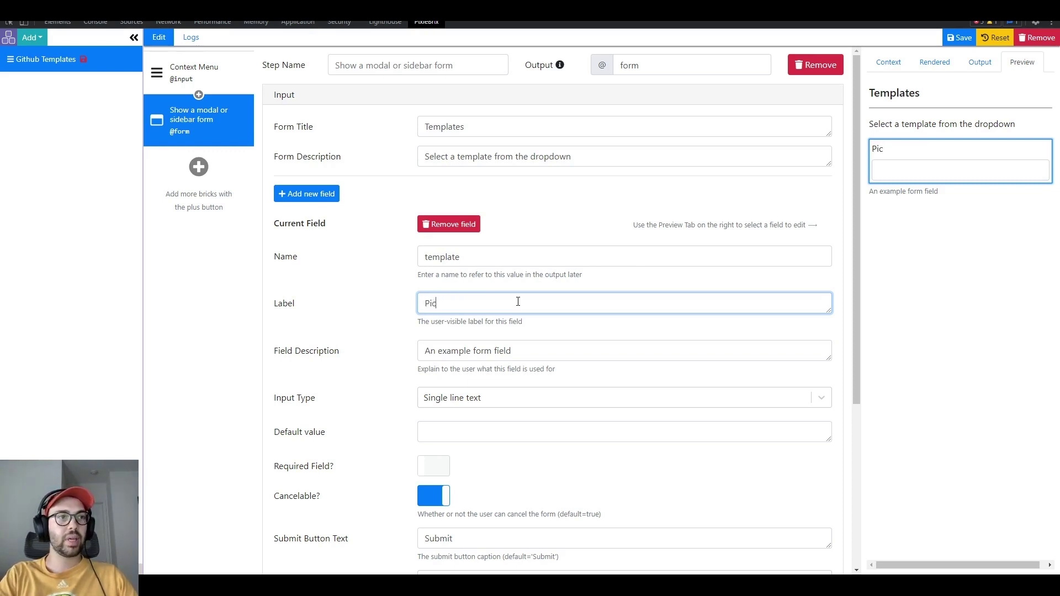
Replace the field description with 'Choose a template to use on this page'
triple_click(493, 354)
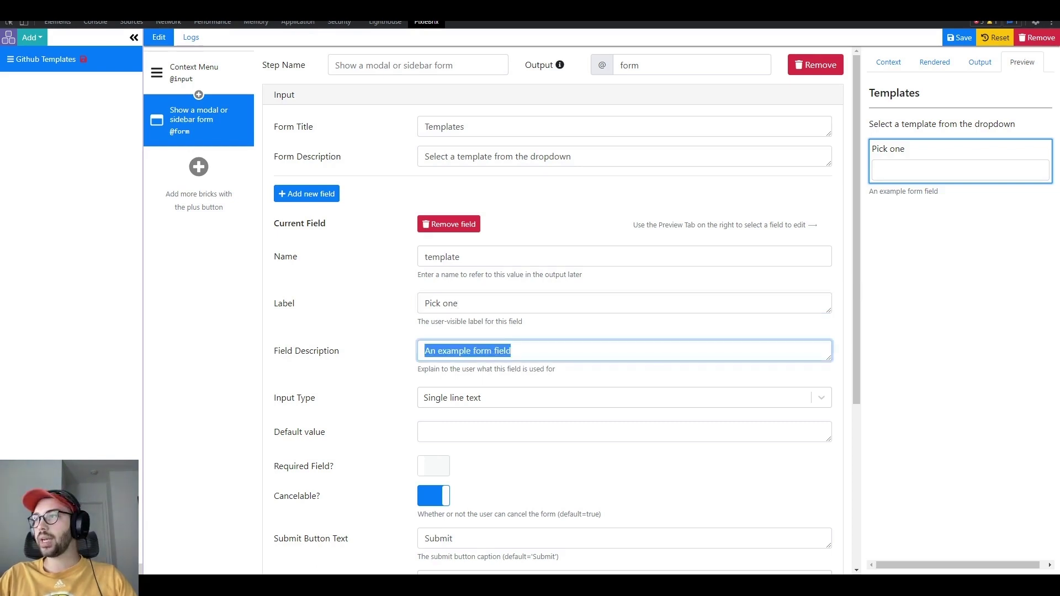
key("alt+Tab")
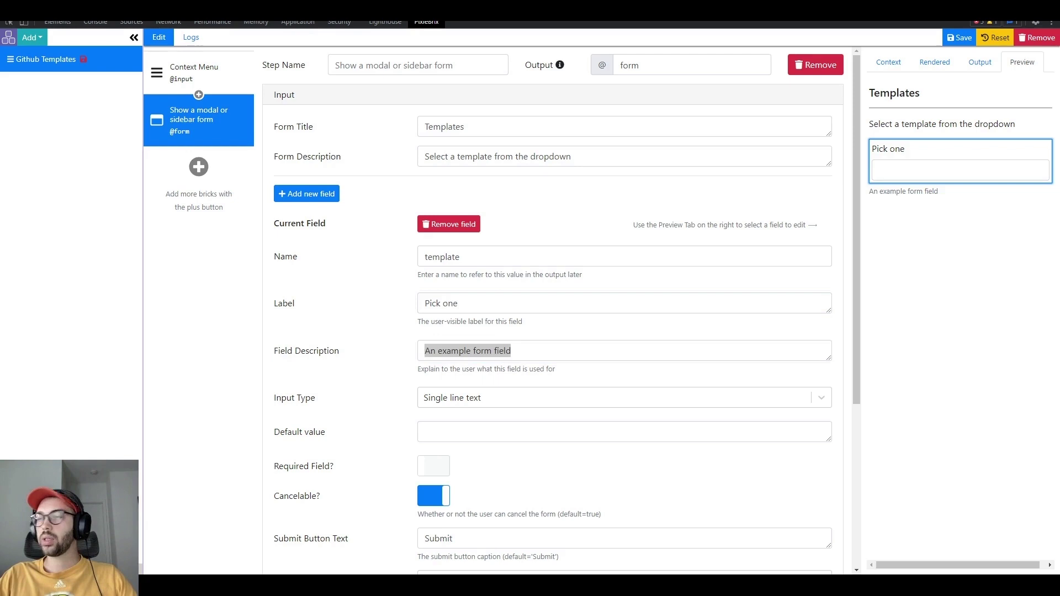
left_click(499, 398)
left_click(513, 351)
key("ctrl+shift+Left")
key("ctrl+shift+Left")
key("ctrl+shift+Left")
key("ctrl+shift+Left")
type("Choose a template to use on this page")
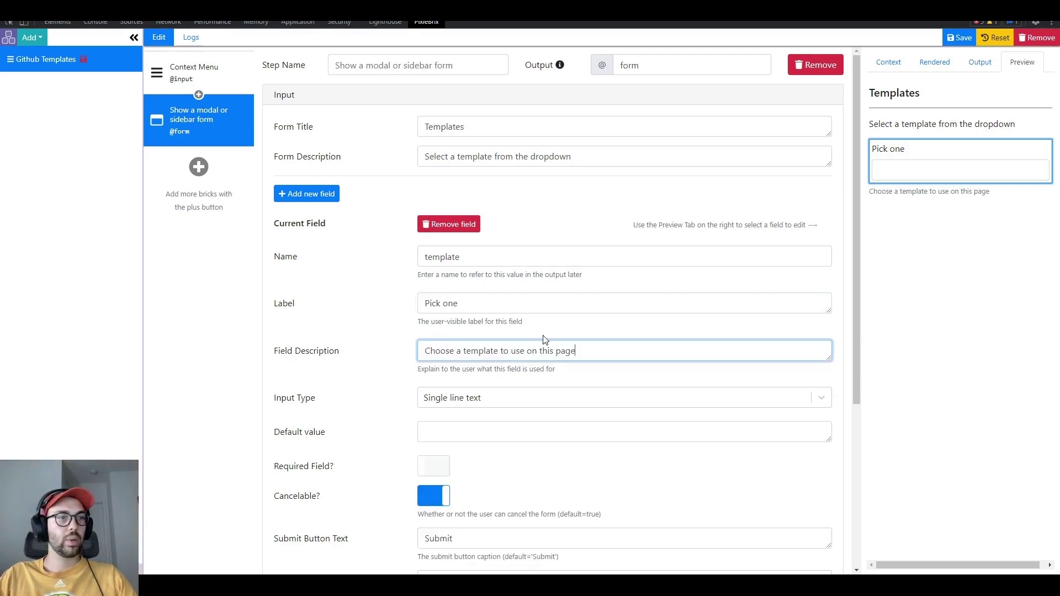
left_click(462, 399)
Make the template field a Dropdown with three empty option rows
scroll(496, 474, "down", 1)
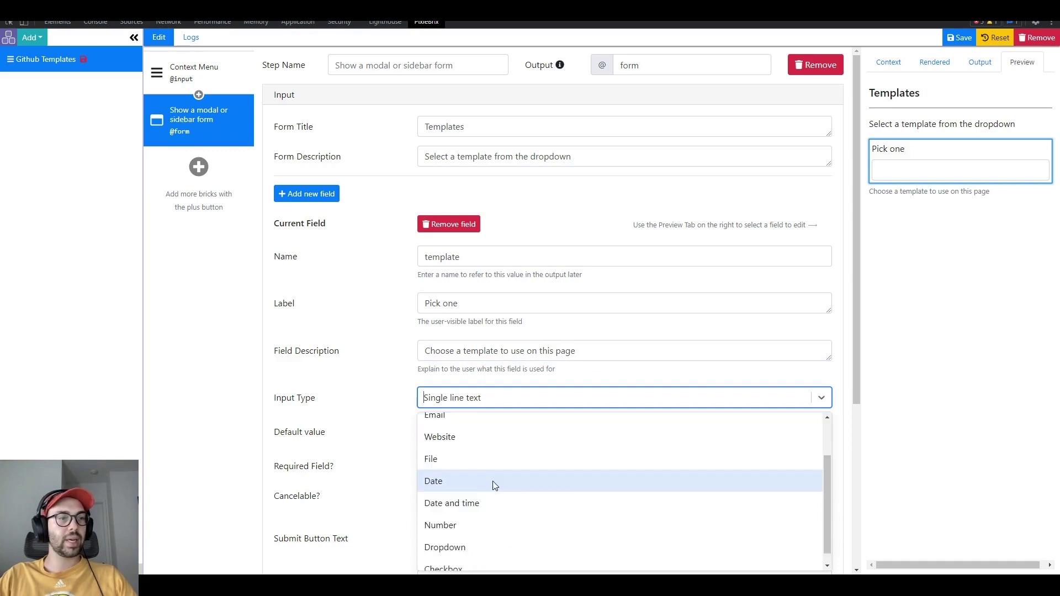
left_click(471, 540)
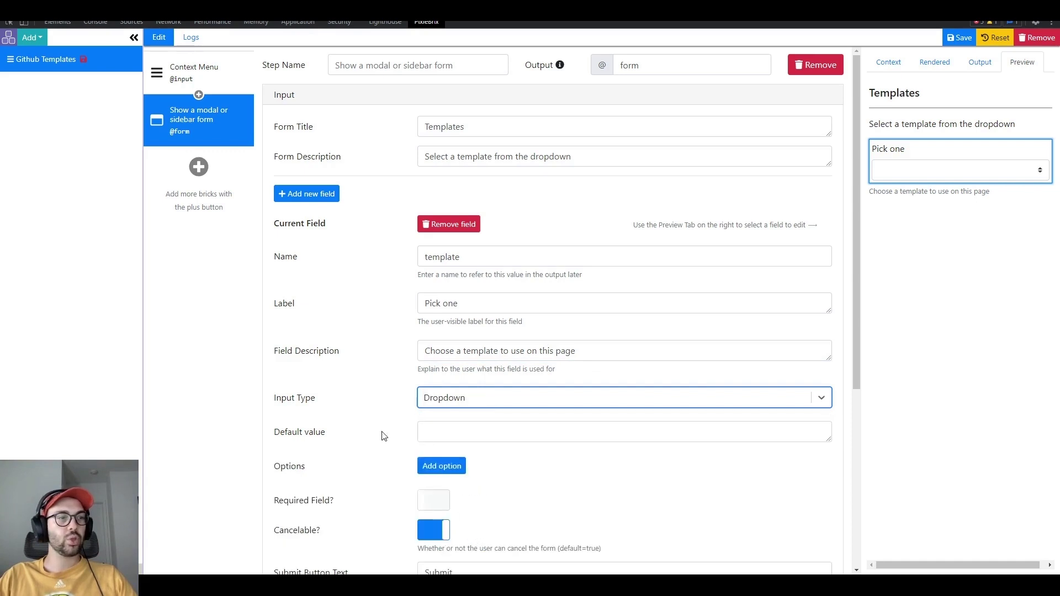
key("Tab")
scroll(419, 430, "down", 2)
left_click(444, 356)
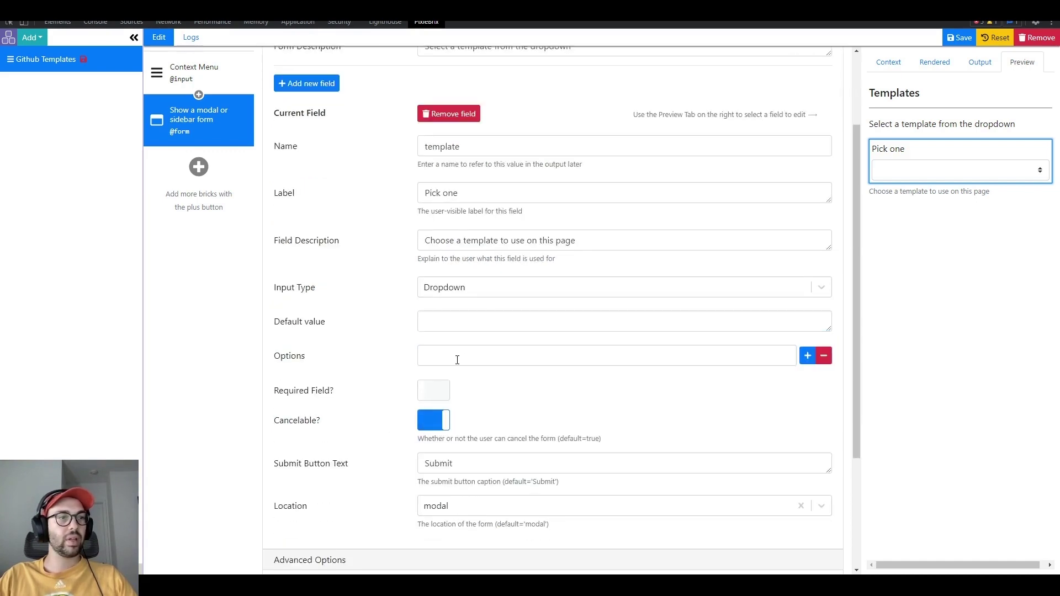
left_click(807, 355)
left_click(807, 356)
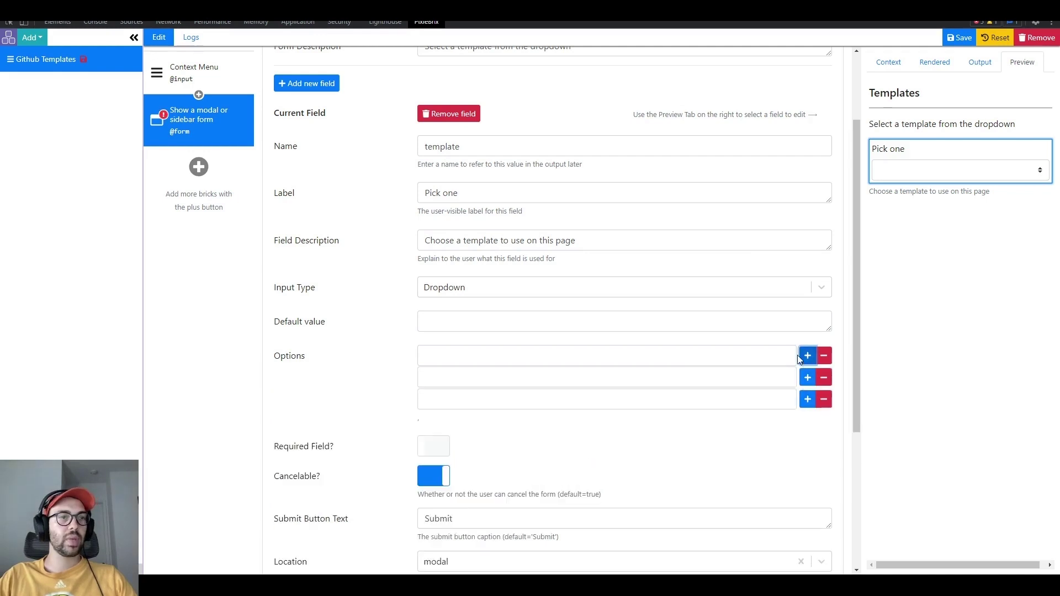
Fill the first option with 'Pull Request' and use it as the default value
left_click(581, 355)
type("Pull")
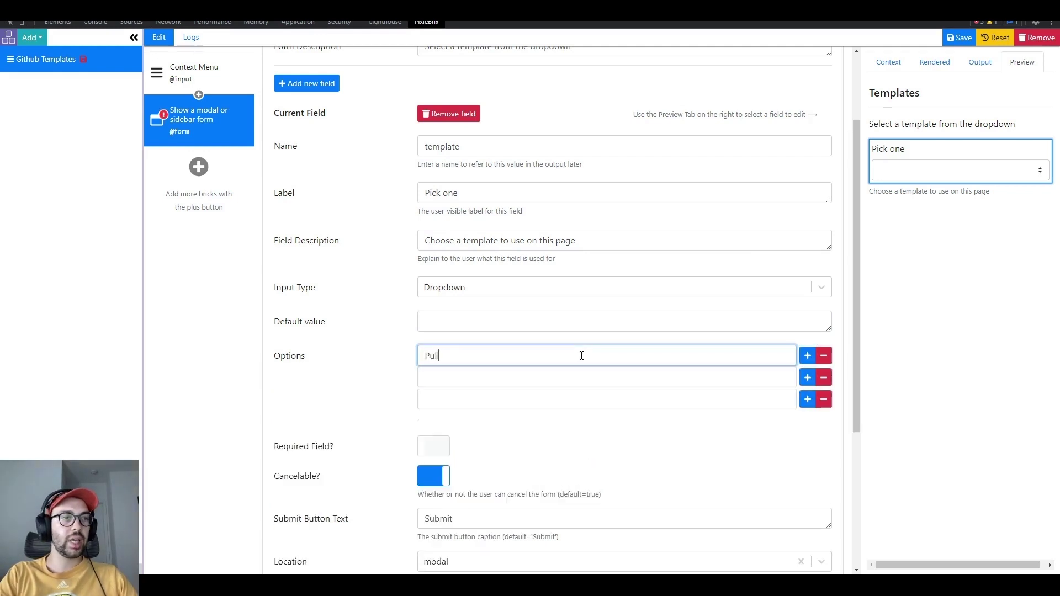
type(" Request")
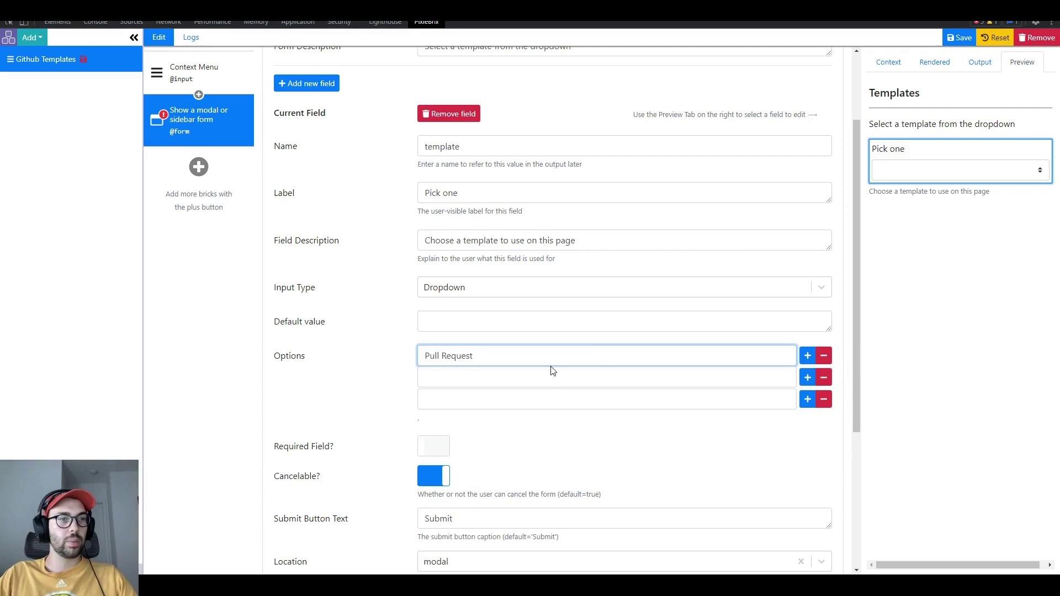
left_click(547, 376)
double_click(505, 356)
key("ctrl+a")
key("ctrl+c")
left_click(463, 322)
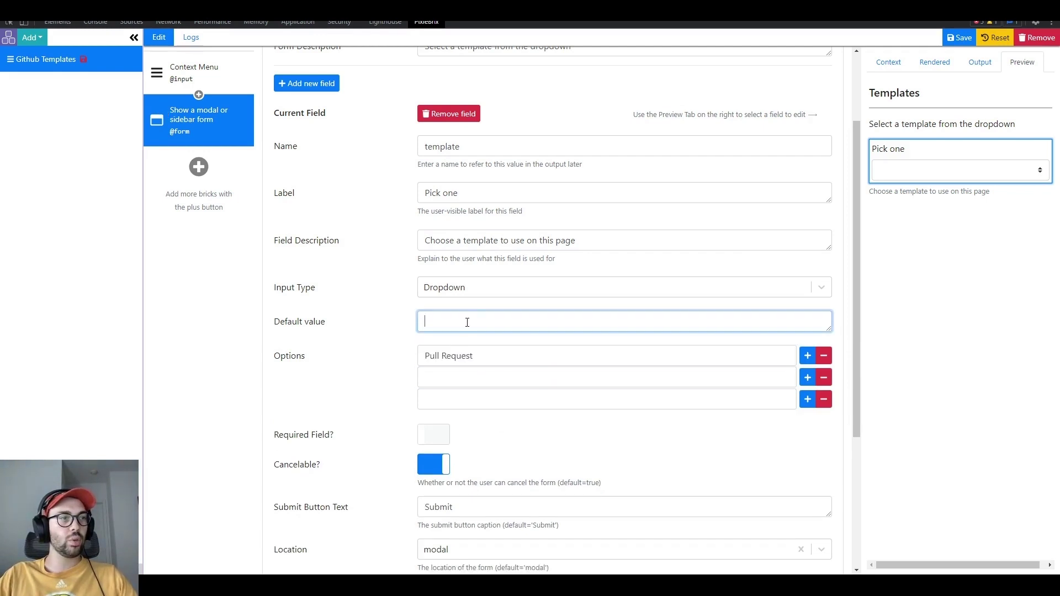
key("ctrl+v")
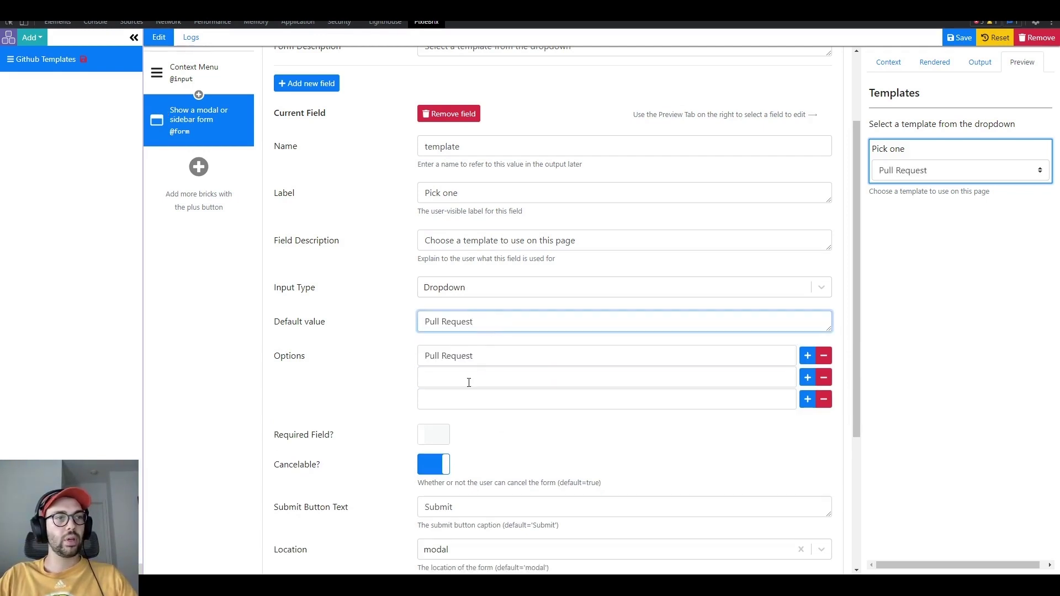
Add the 'Issue' and 'Blank' options and mark the field as required
left_click(458, 376)
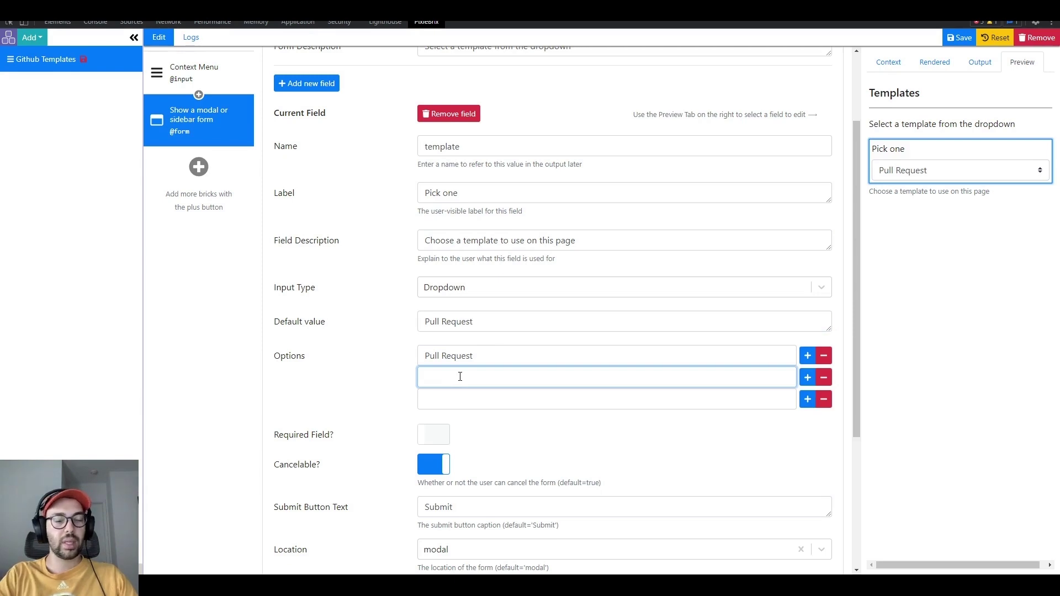
type("Issue")
key("Tab")
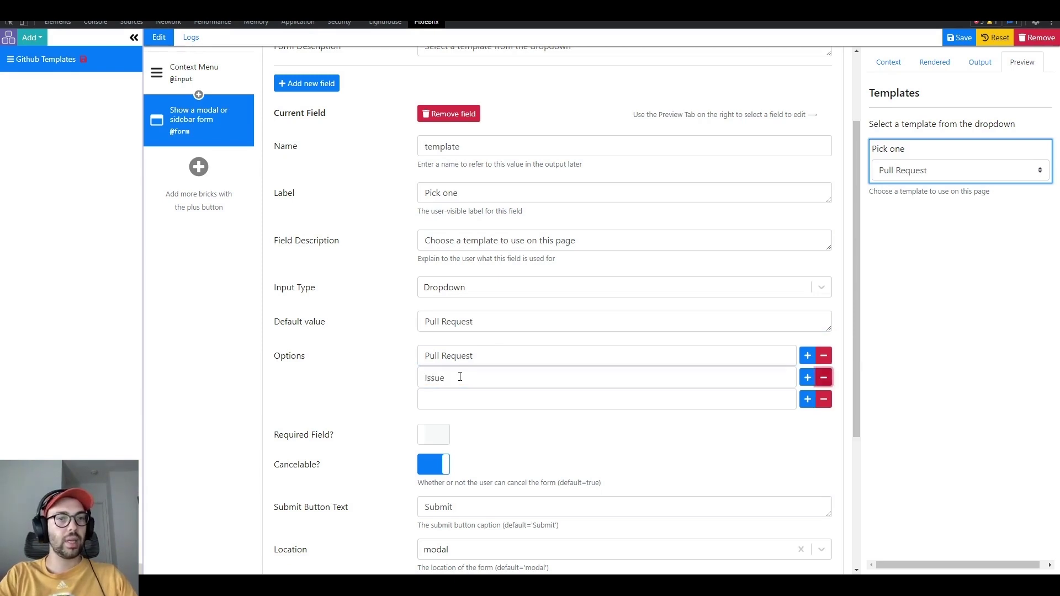
key("Tab")
type("Blank")
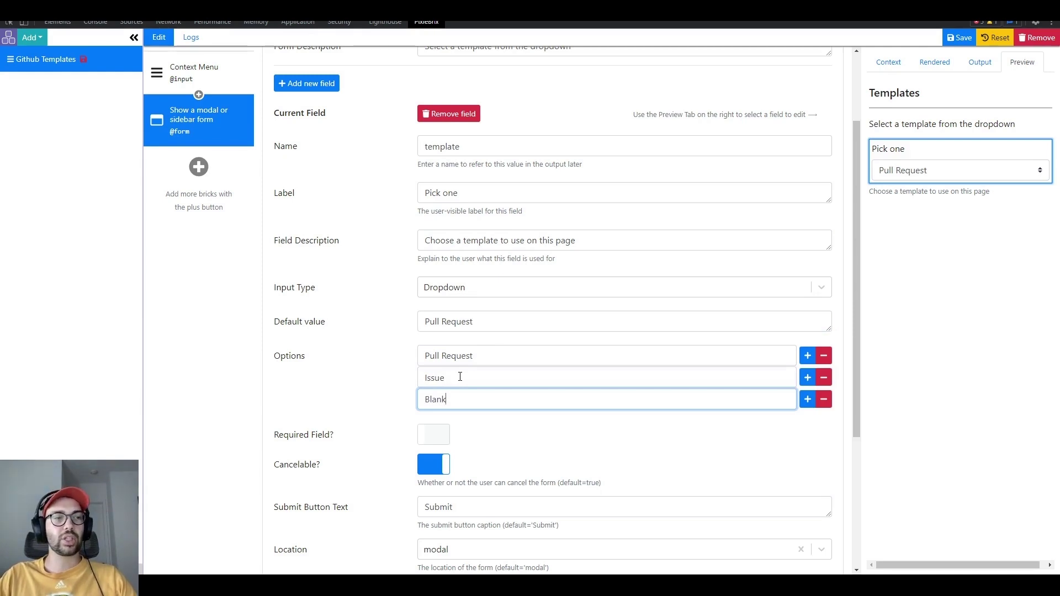
left_click(433, 423)
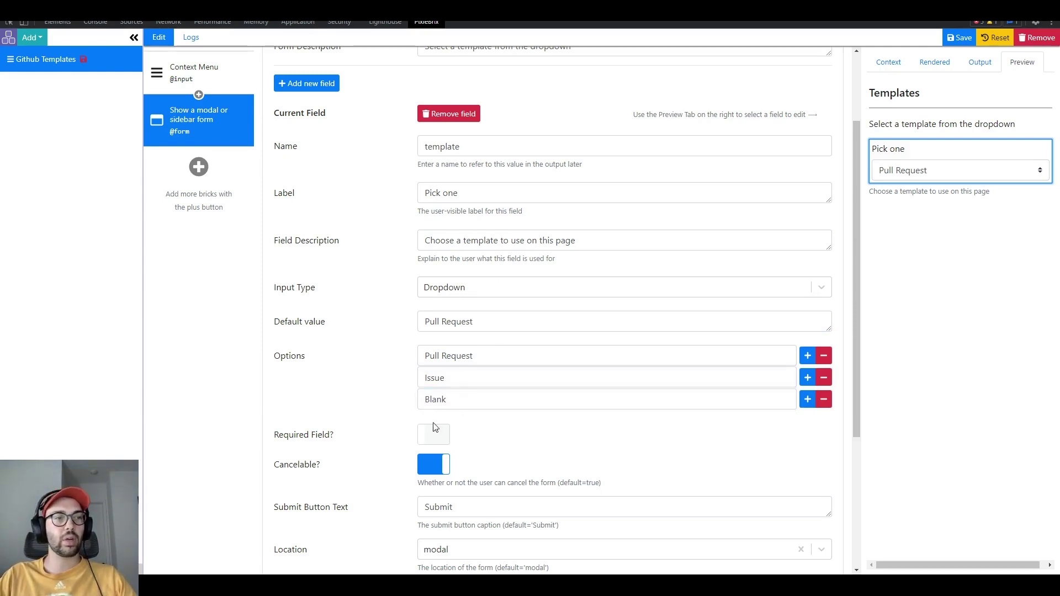
left_click(434, 436)
Set the submit button text to 'Generate Template' and save the extension
scroll(527, 420, "down", 1)
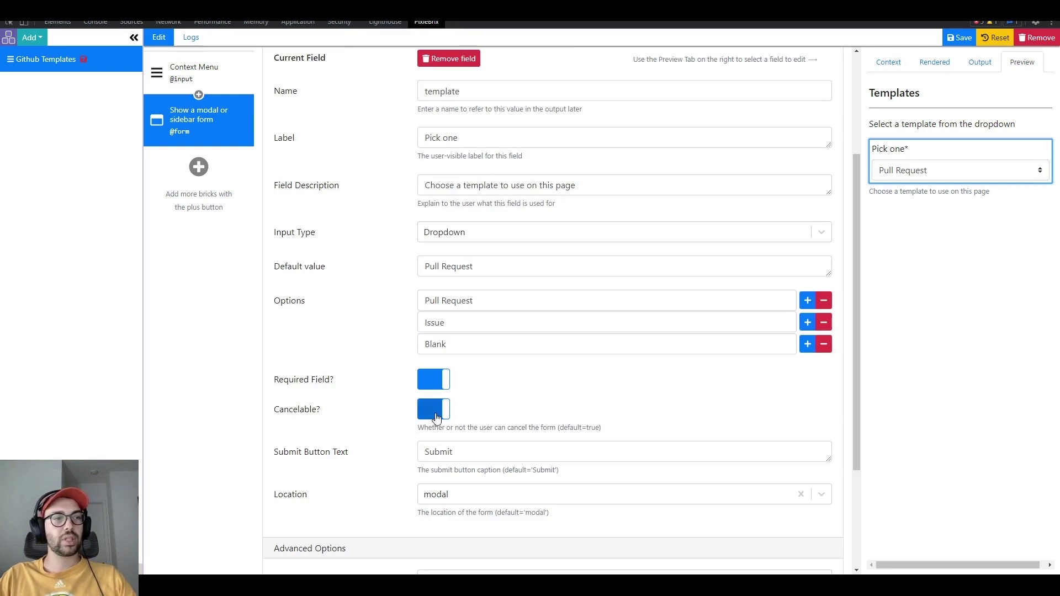
left_click(499, 452)
key("ctrl+a")
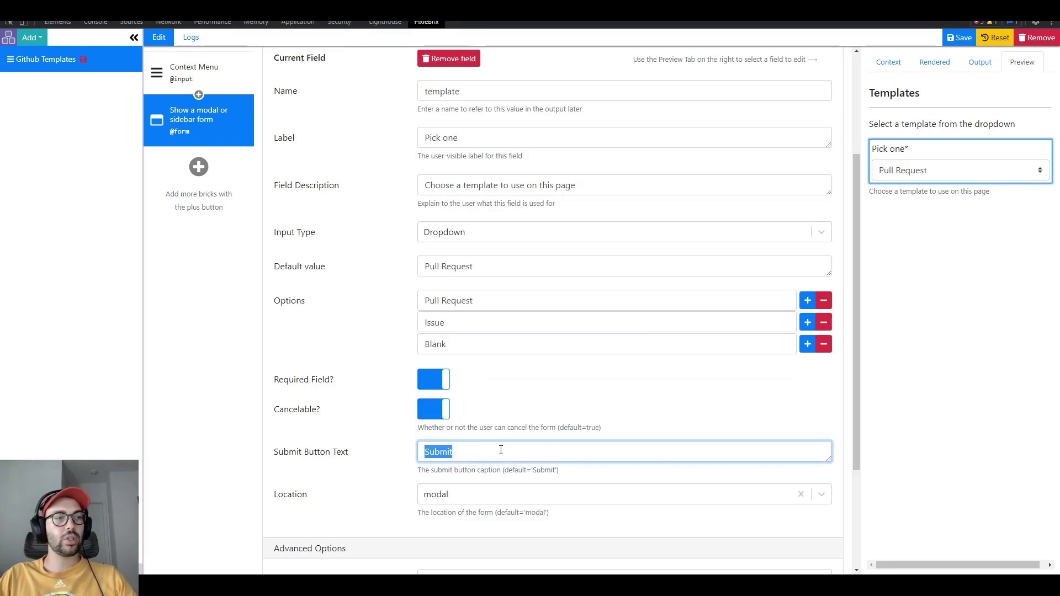
type("GE")
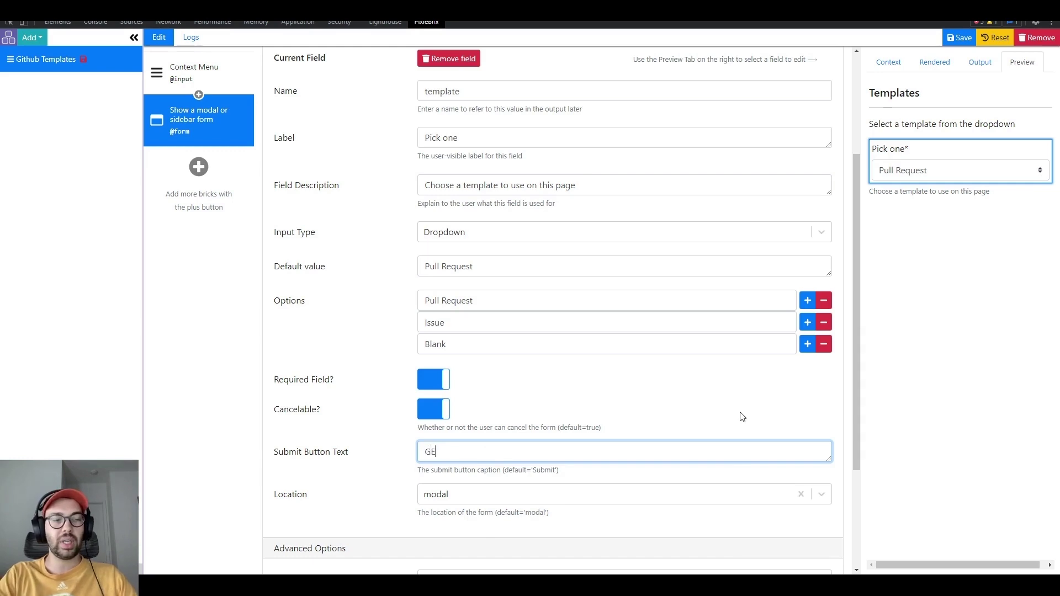
type("nnerate Template")
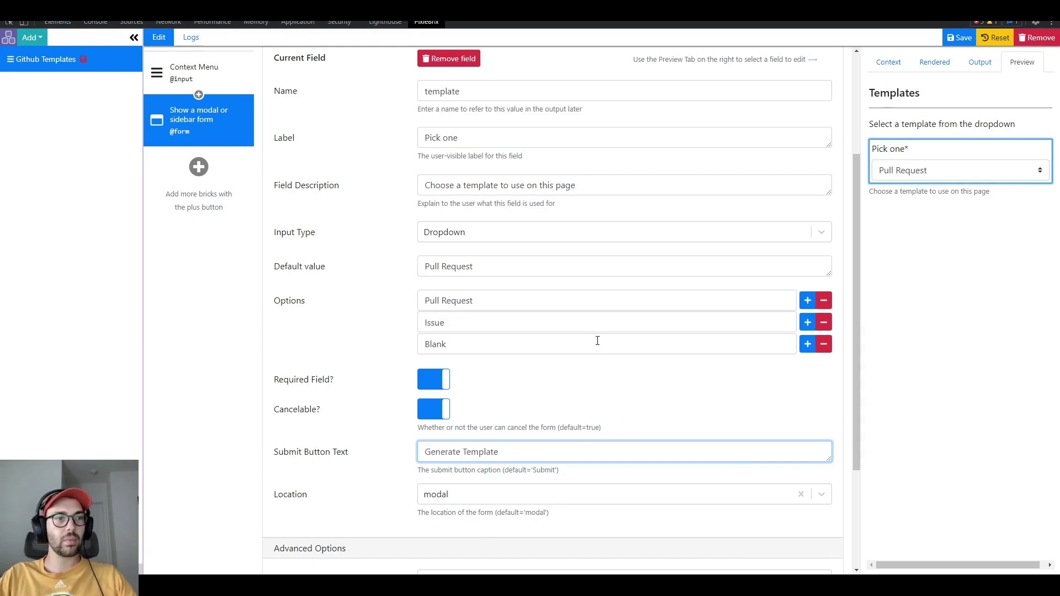
left_click(951, 42)
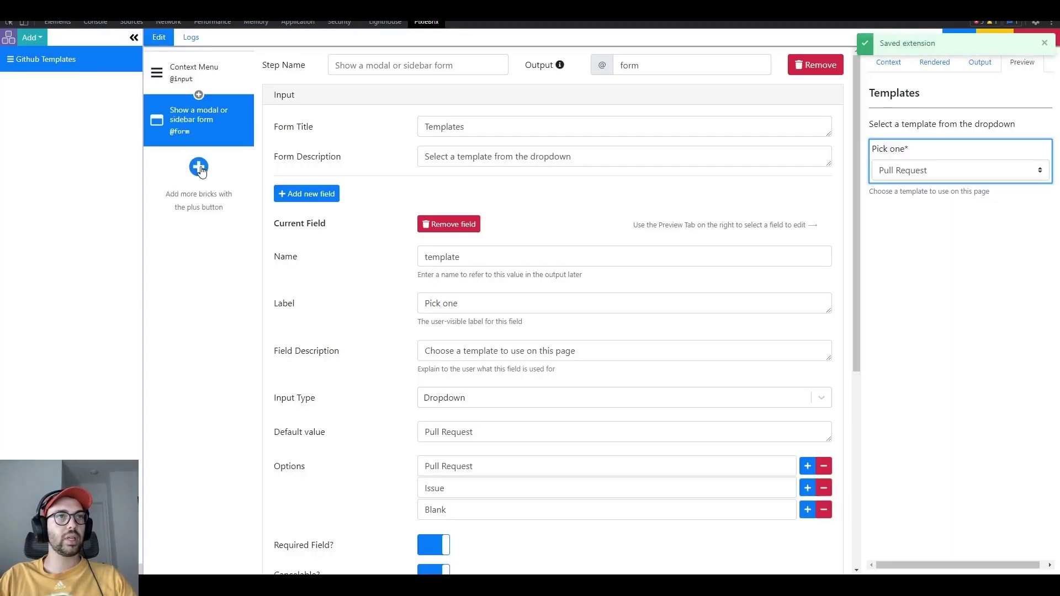
double_click(644, 66)
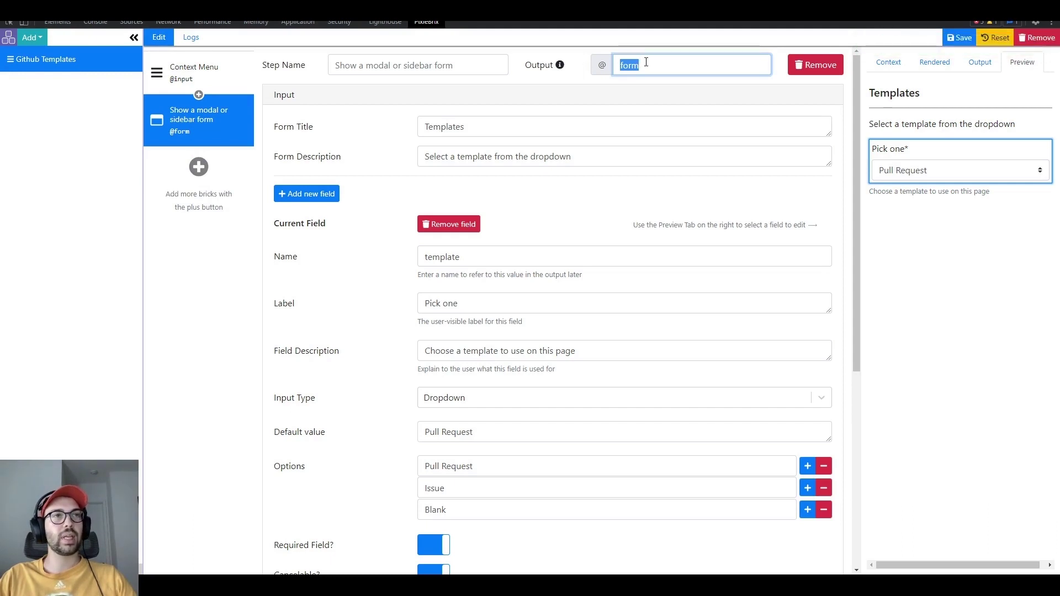
Insert a jq - JSON processor brick, output named transformed, below the modal form step
left_click(198, 169)
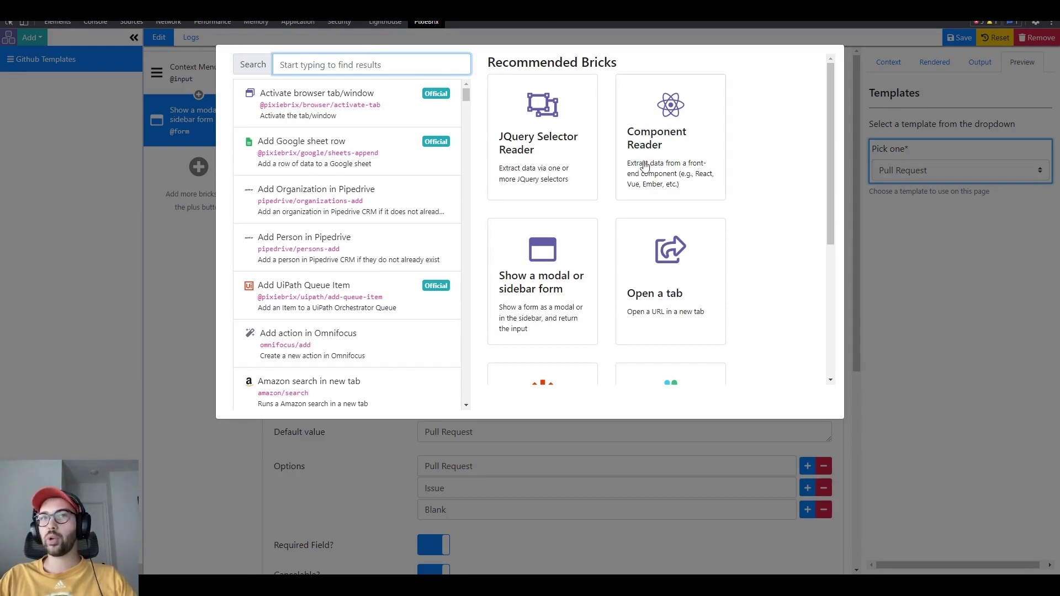
type("jq")
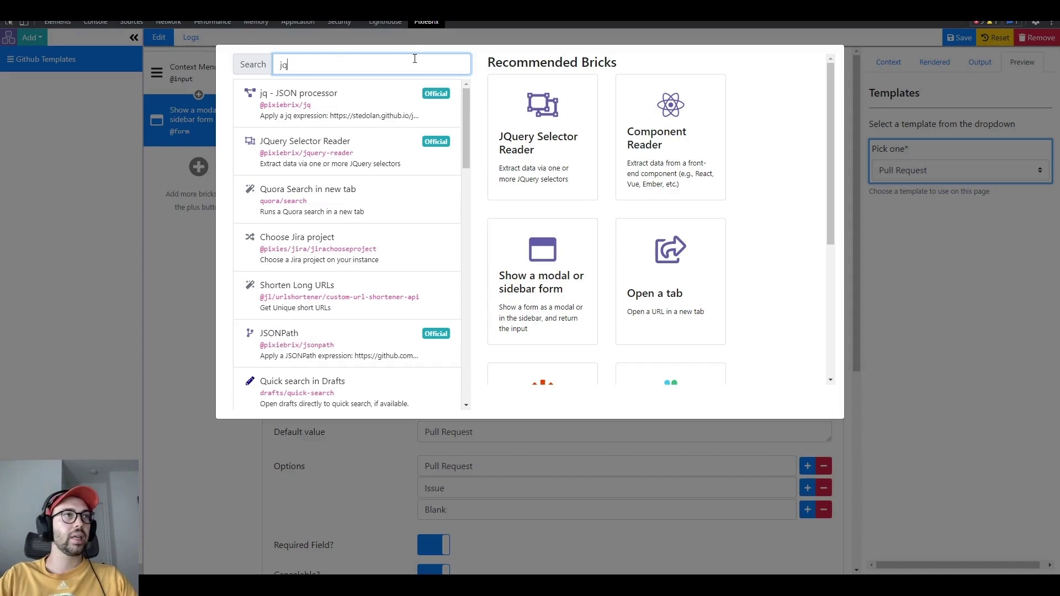
mouse_move(350, 99)
left_click(412, 103)
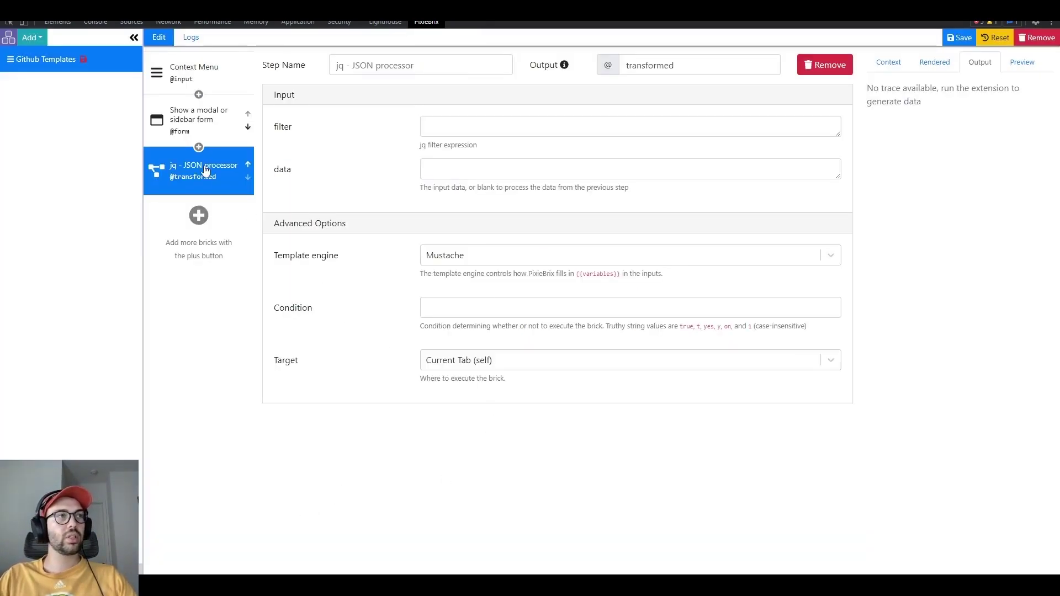
left_click(204, 127)
left_click(212, 177)
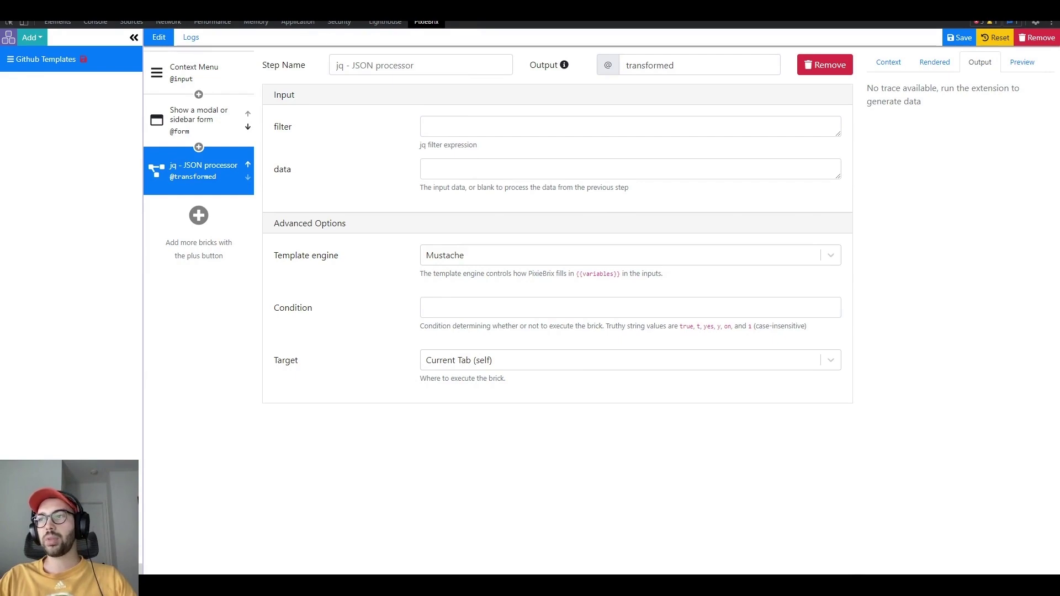
left_click(515, 132)
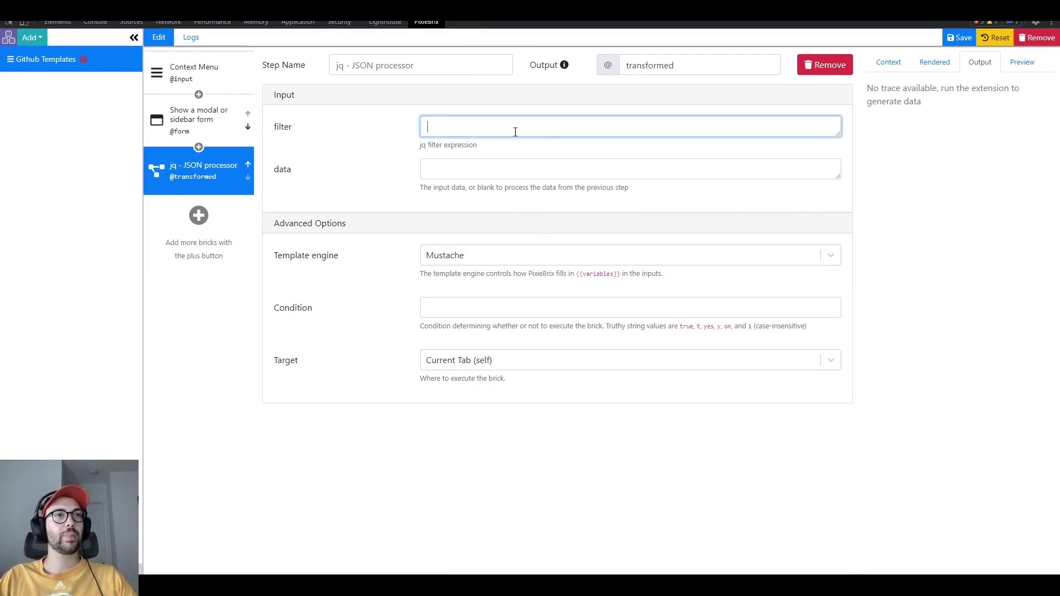
key("ctrl+v")
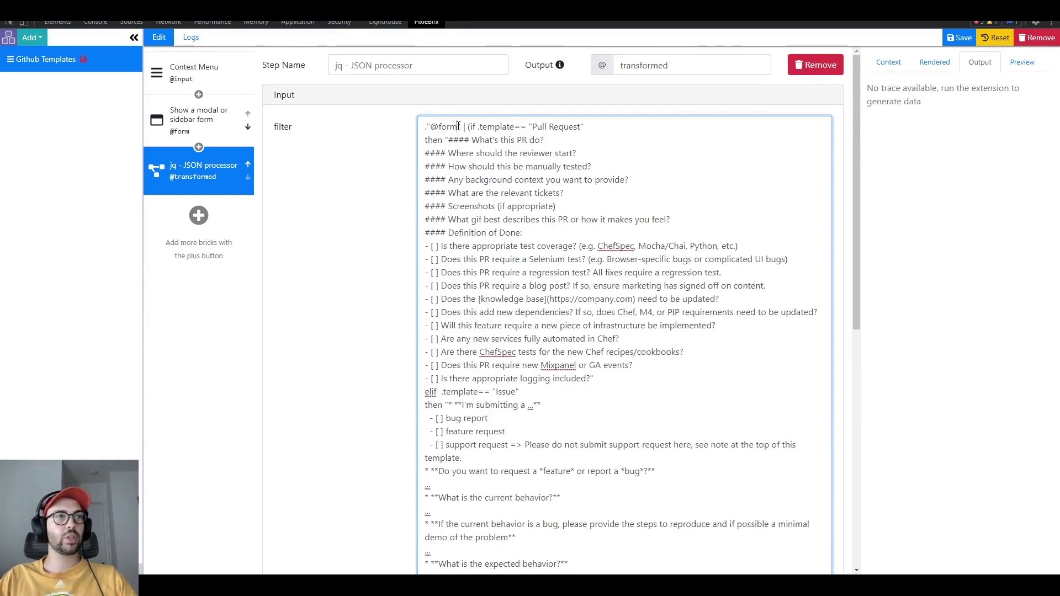
left_click_drag(460, 127, 433, 126)
left_click(439, 126)
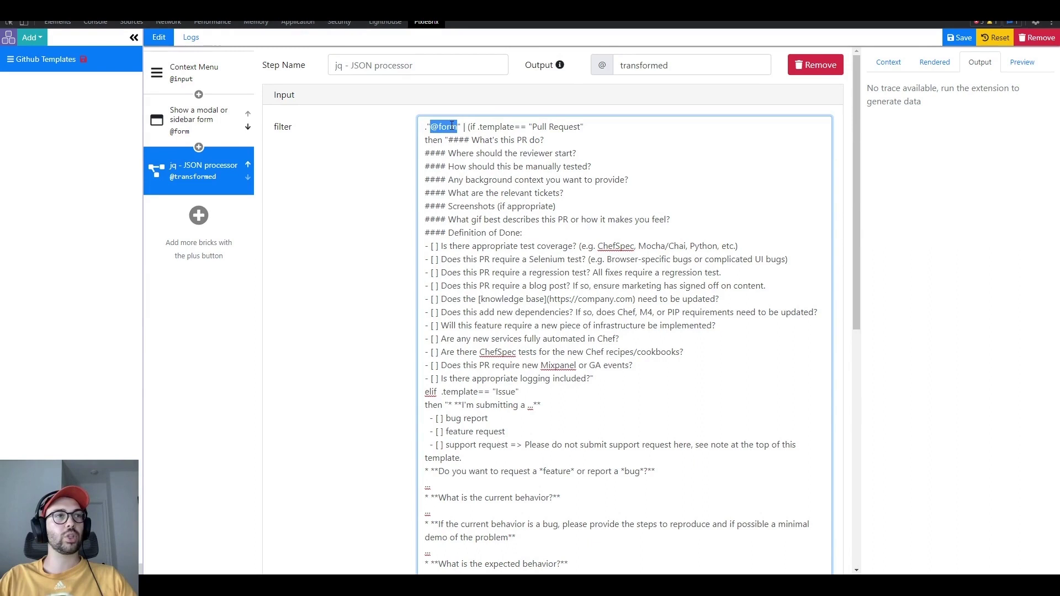
left_click(457, 126)
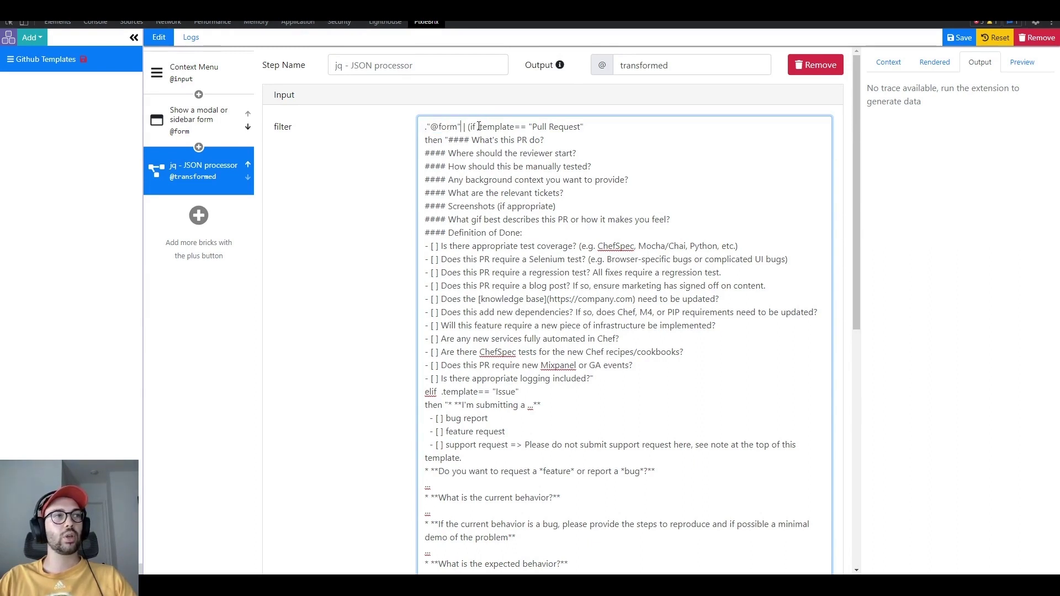
left_click_drag(476, 126, 513, 126)
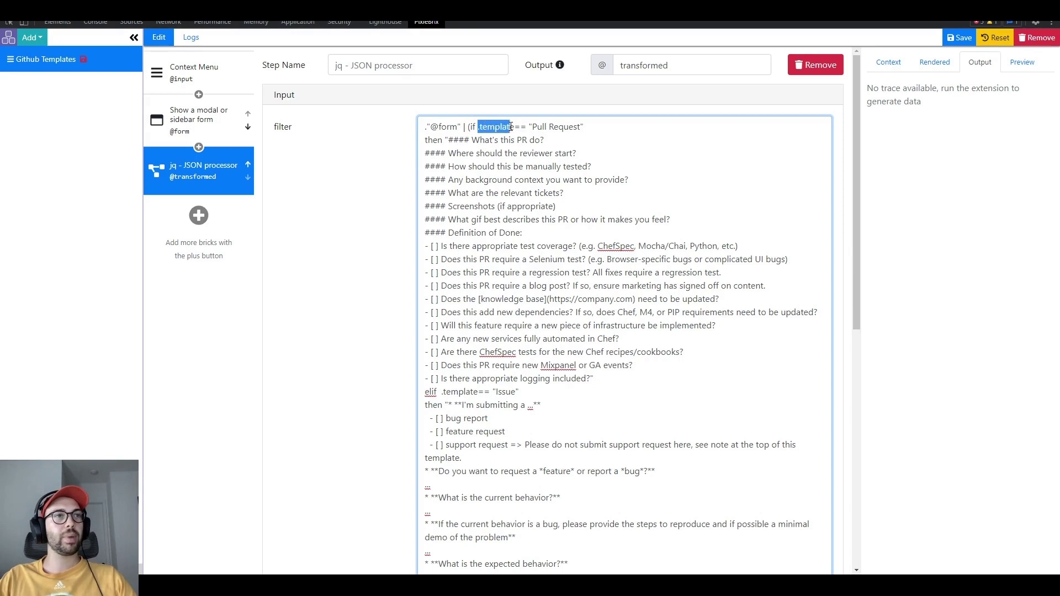
double_click(496, 127)
left_click(197, 119)
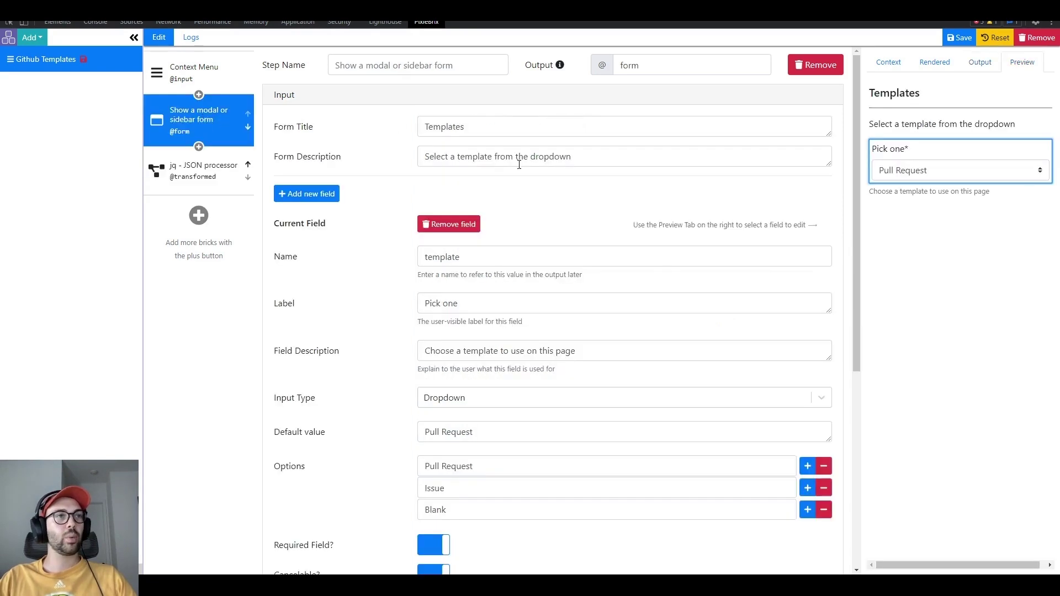
double_click(444, 258)
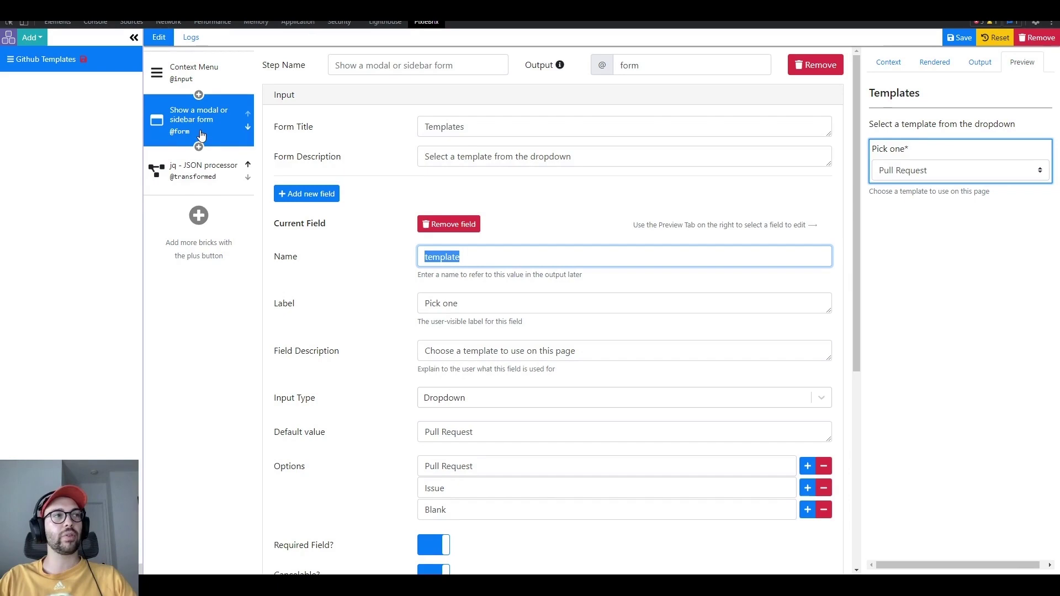
left_click(217, 184)
double_click(495, 127)
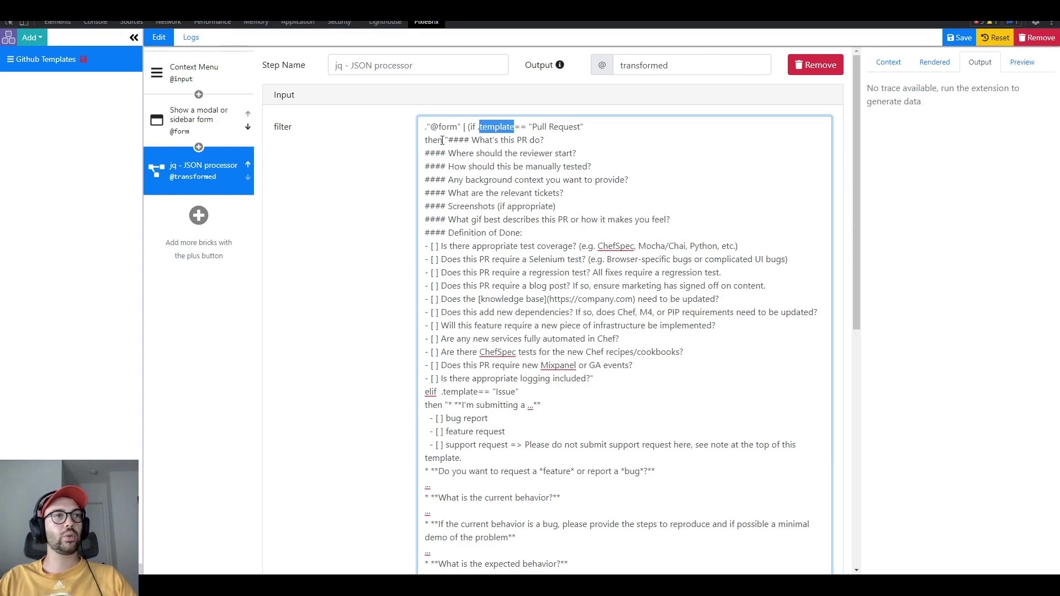
Check the jq filter's Pull Request, Issue and Blank template branches, then save the extension
left_click_drag(448, 140, 591, 375)
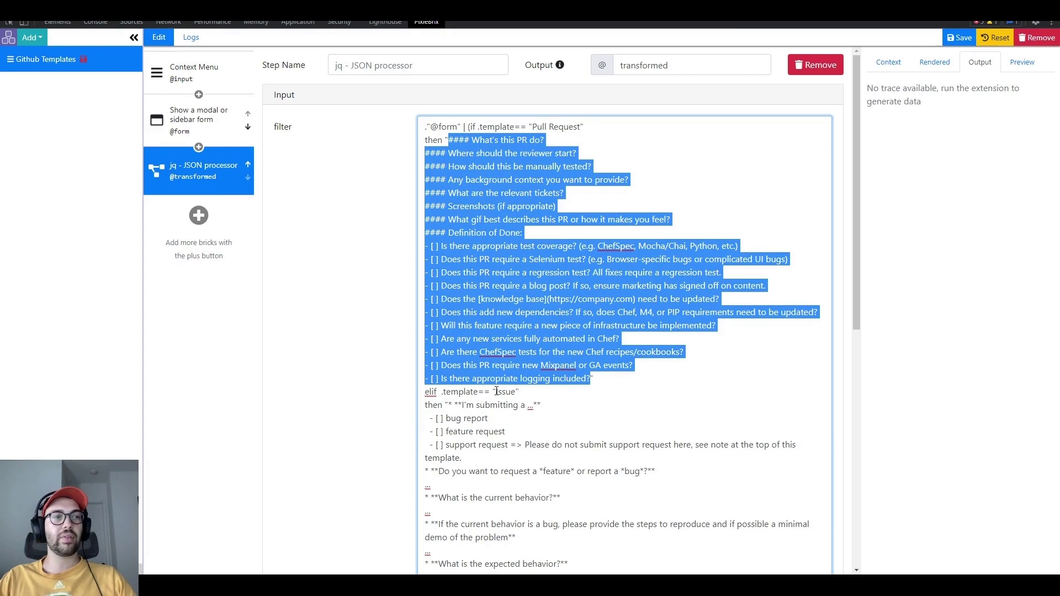
scroll(514, 395, "down", 2)
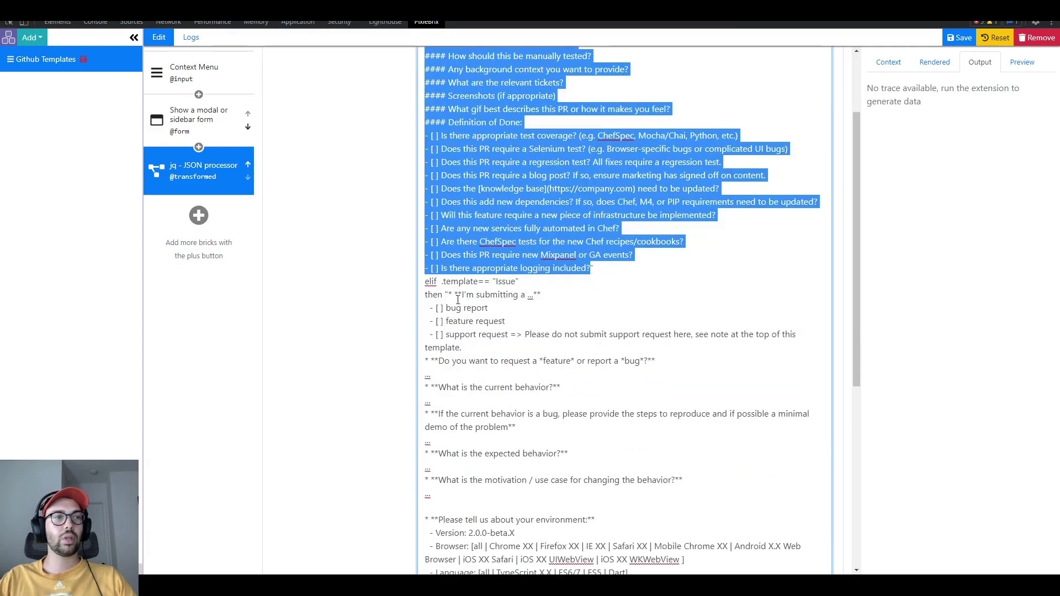
left_click_drag(449, 295, 644, 378)
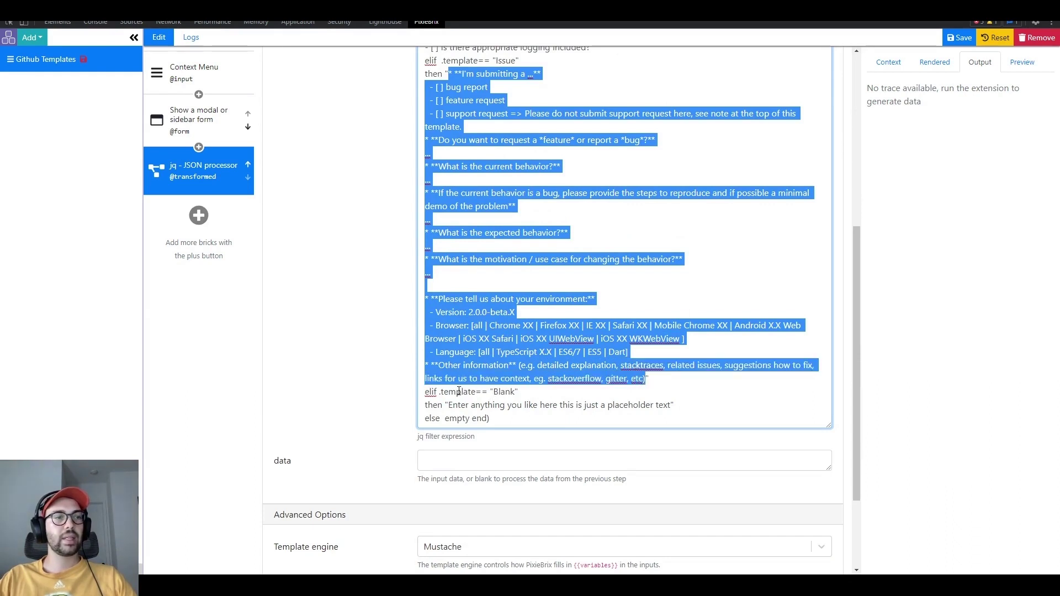
double_click(500, 392)
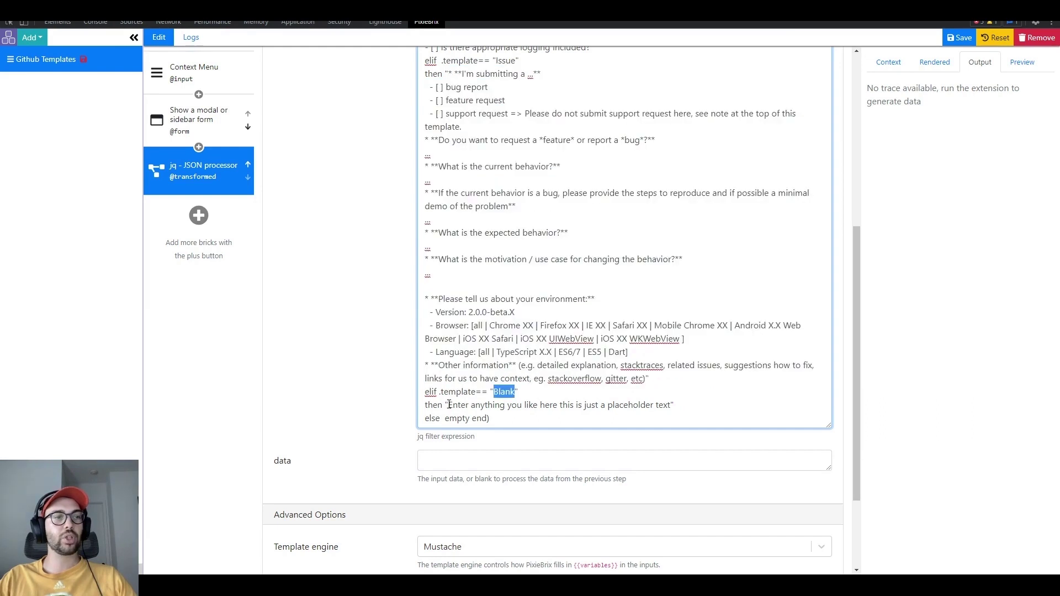
left_click_drag(449, 404, 671, 405)
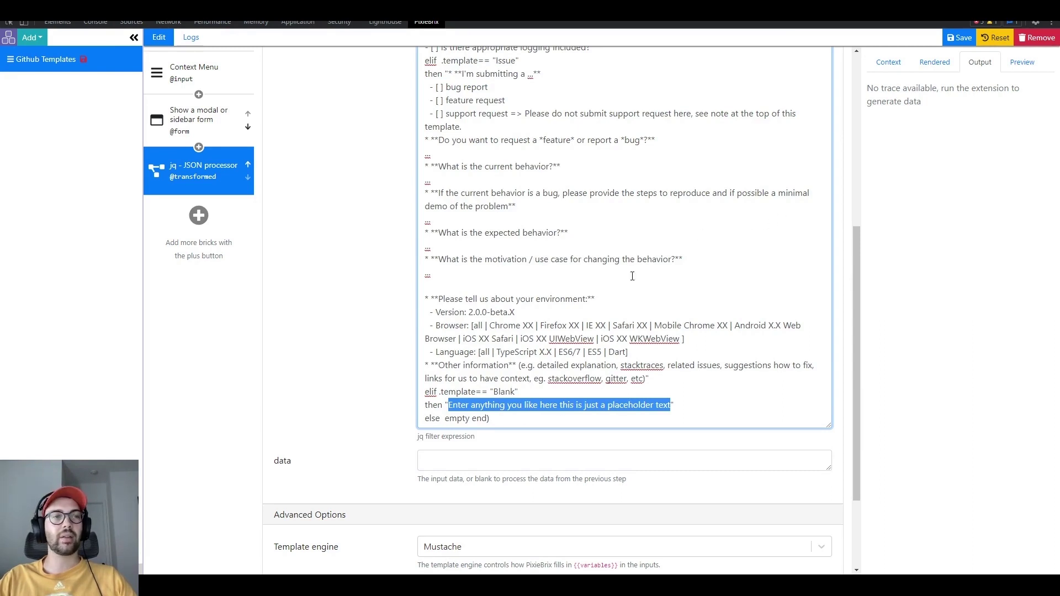
scroll(581, 355, "down", 1)
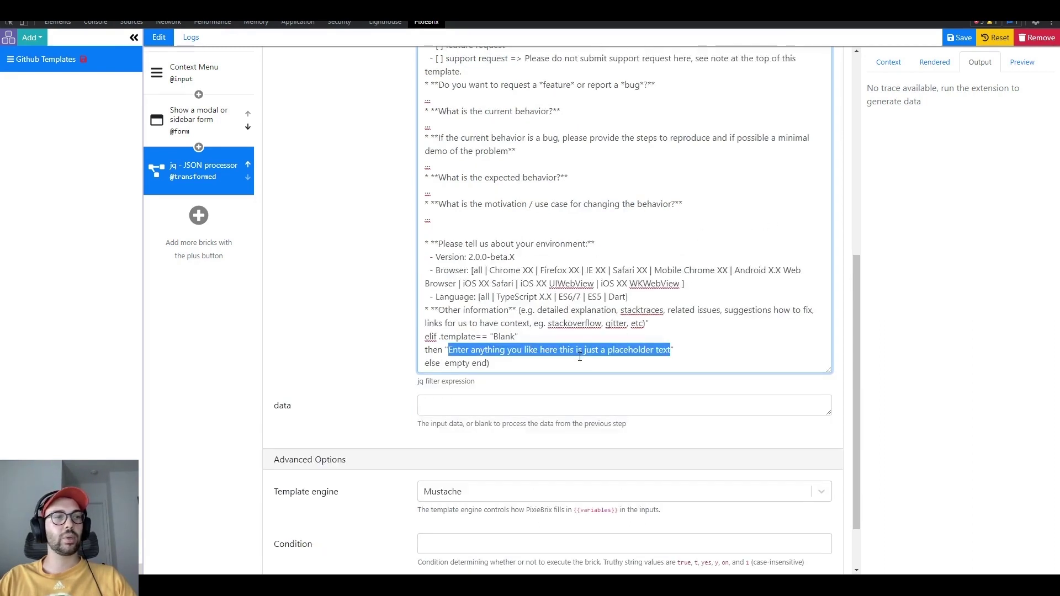
scroll(458, 398, "down", 1)
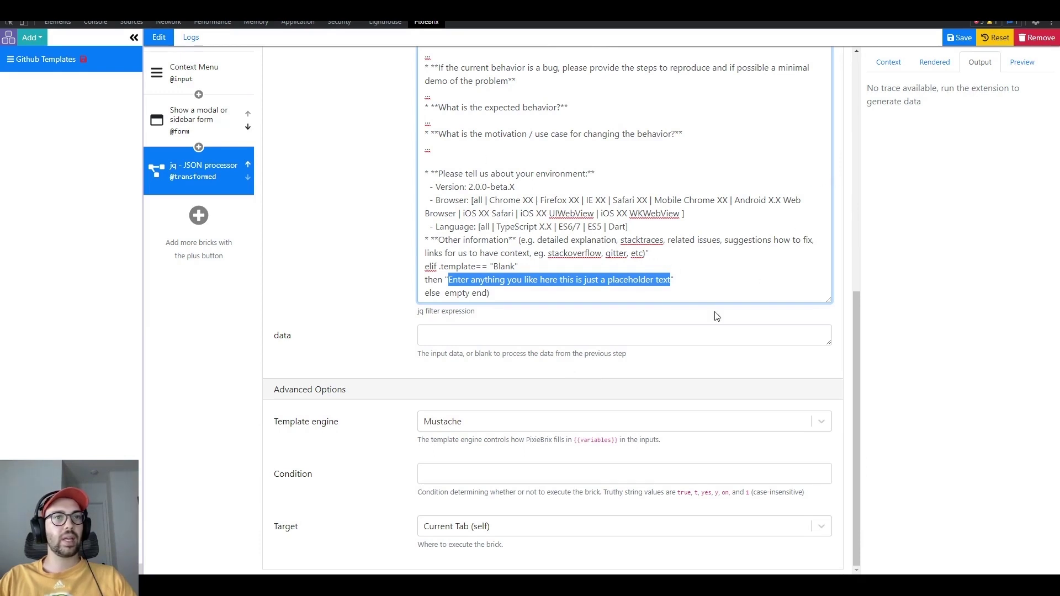
left_click(955, 38)
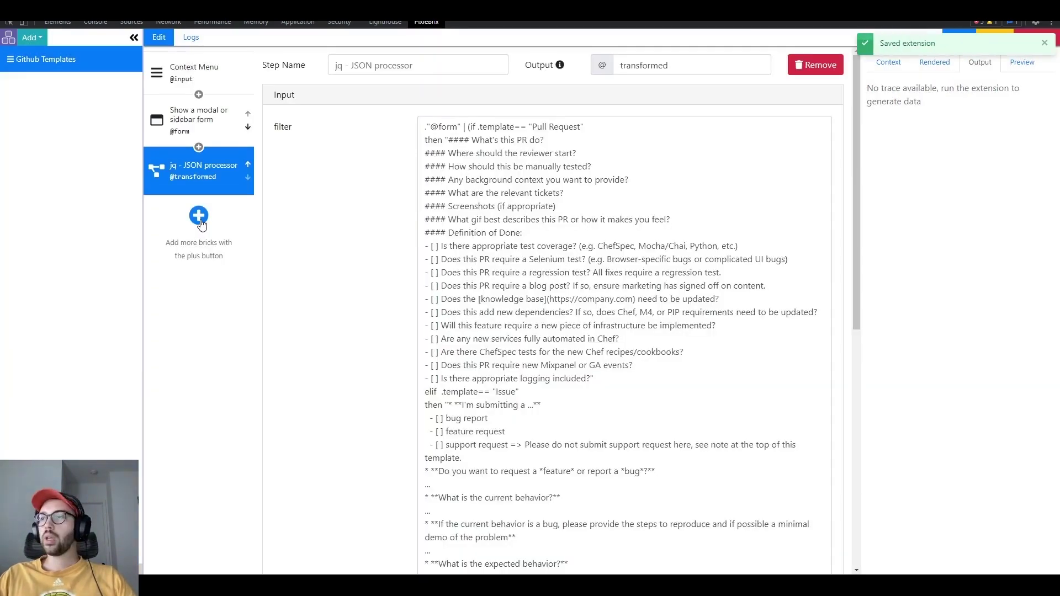
Search 'Set Input' and add the Set Input Value brick below the jq step
left_click(199, 216)
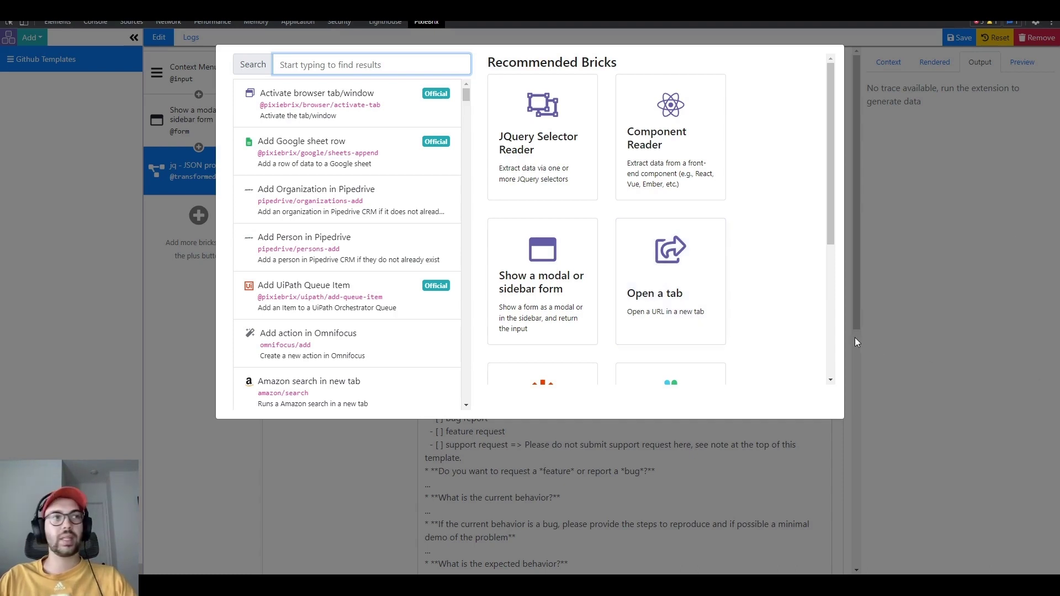
type("Set Input")
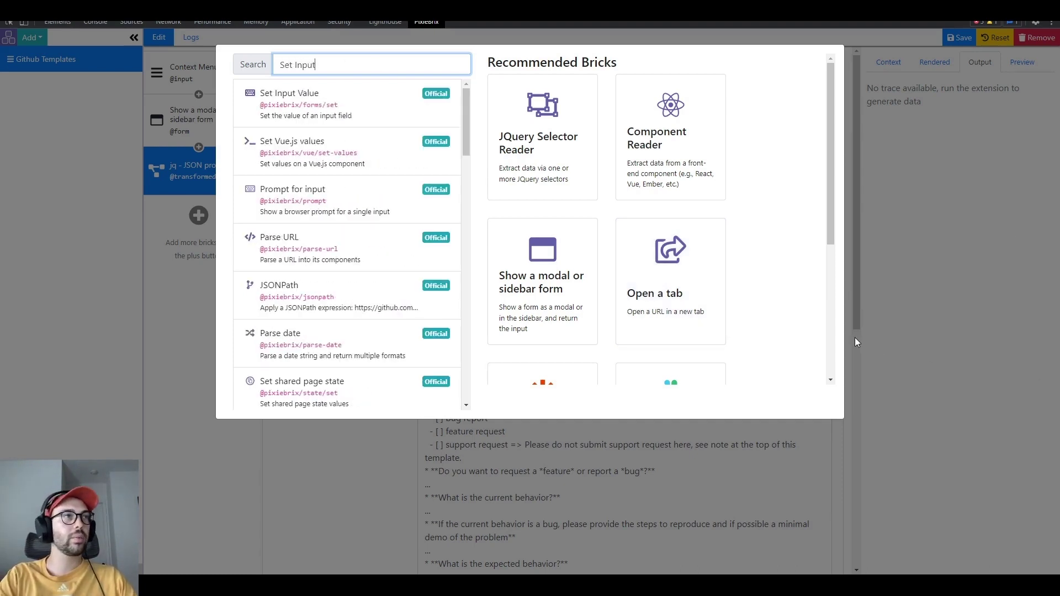
left_click(418, 104)
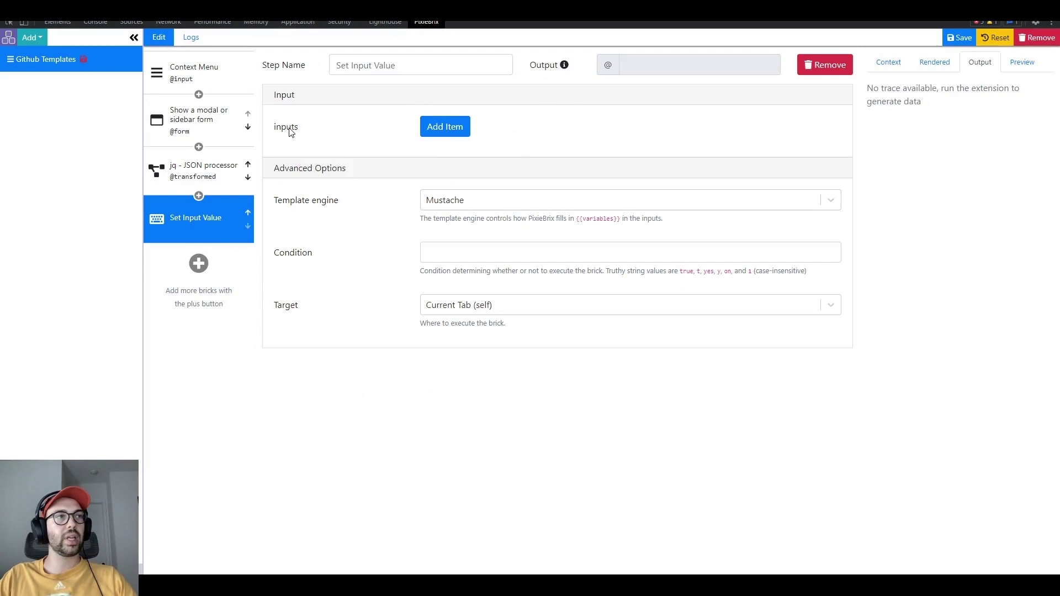
left_click(444, 131)
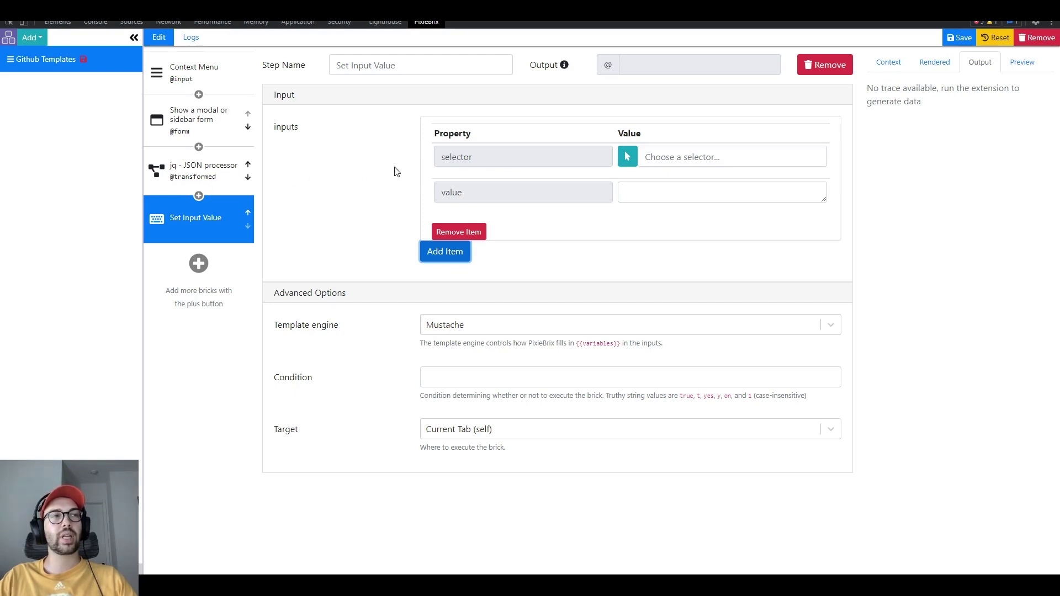
left_click(680, 156)
type("textarea")
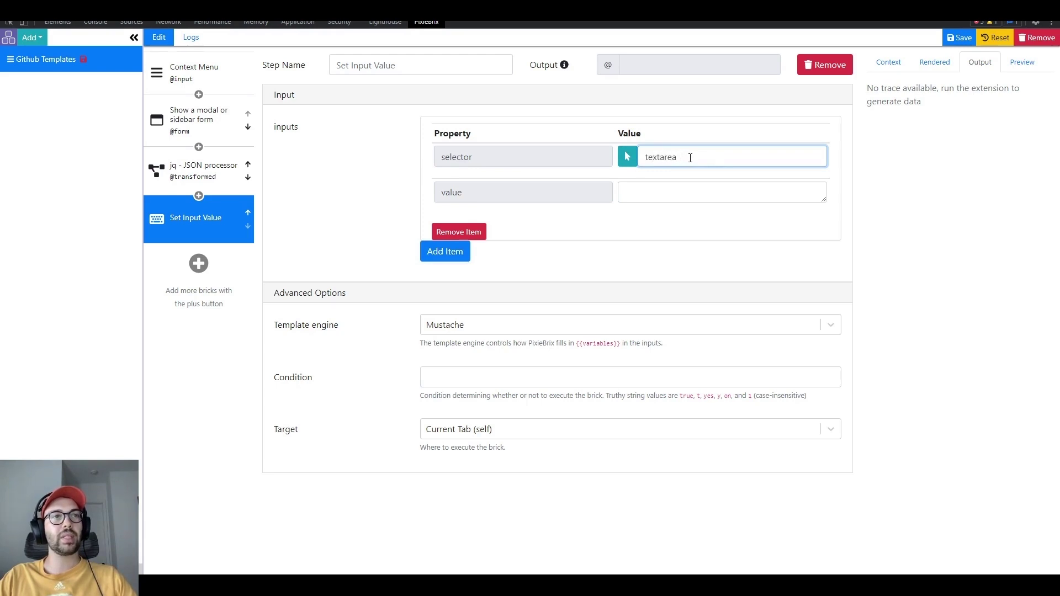
left_click(663, 193)
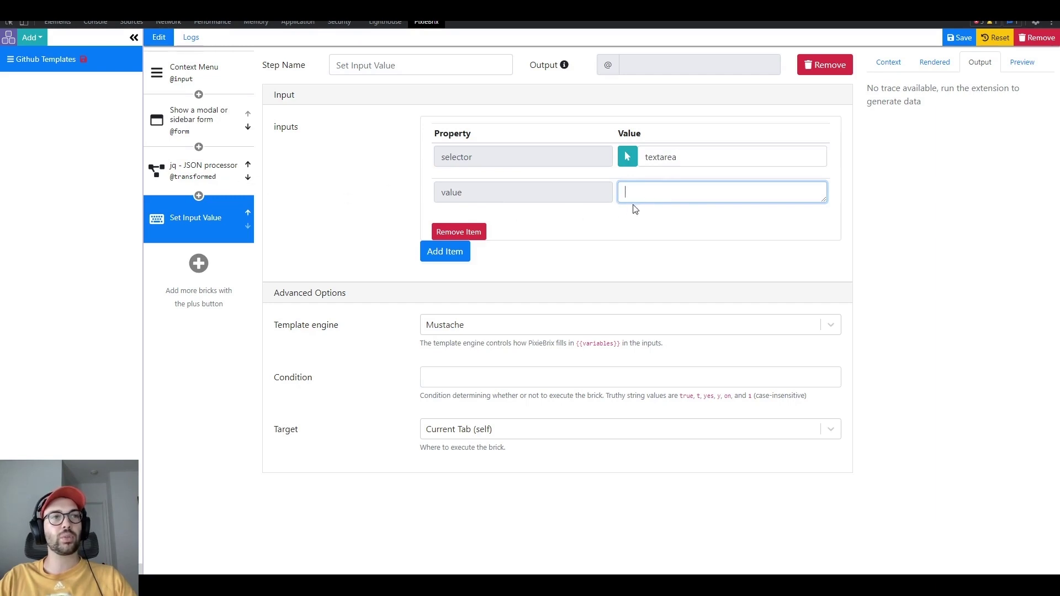
type("@trans")
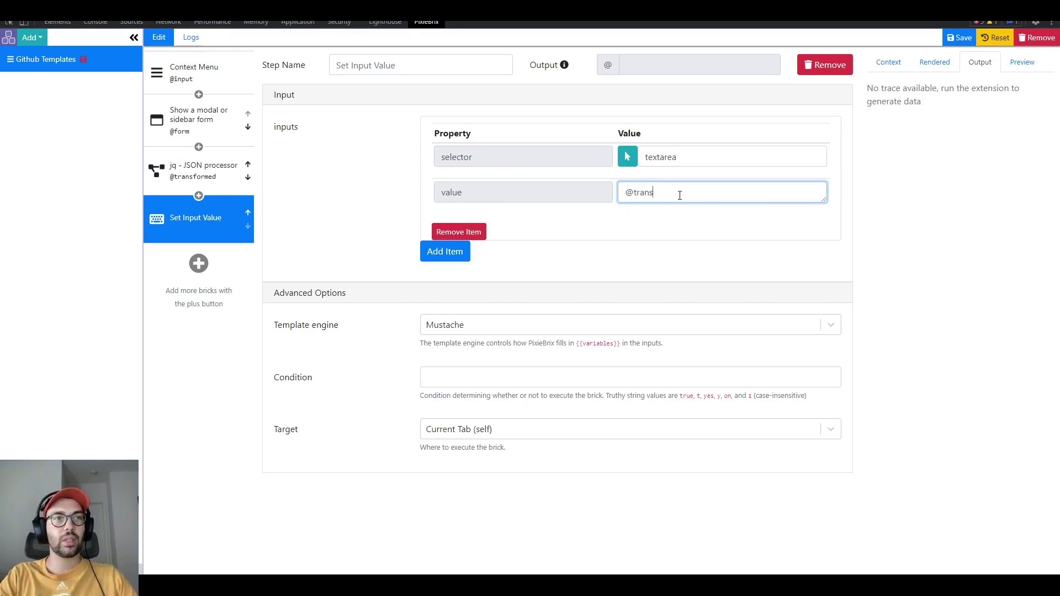
type("formed")
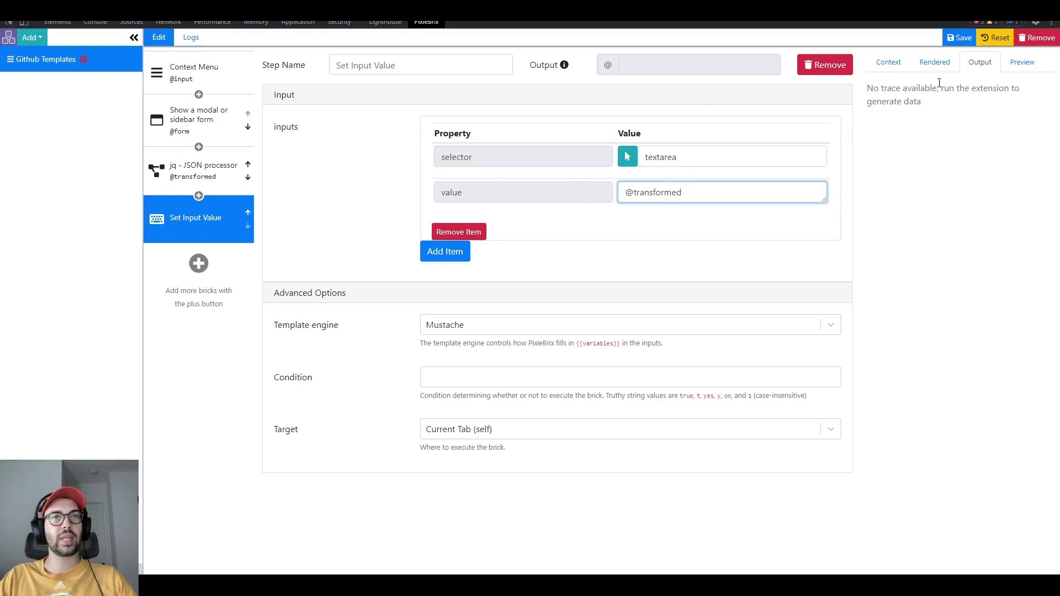
left_click(960, 40)
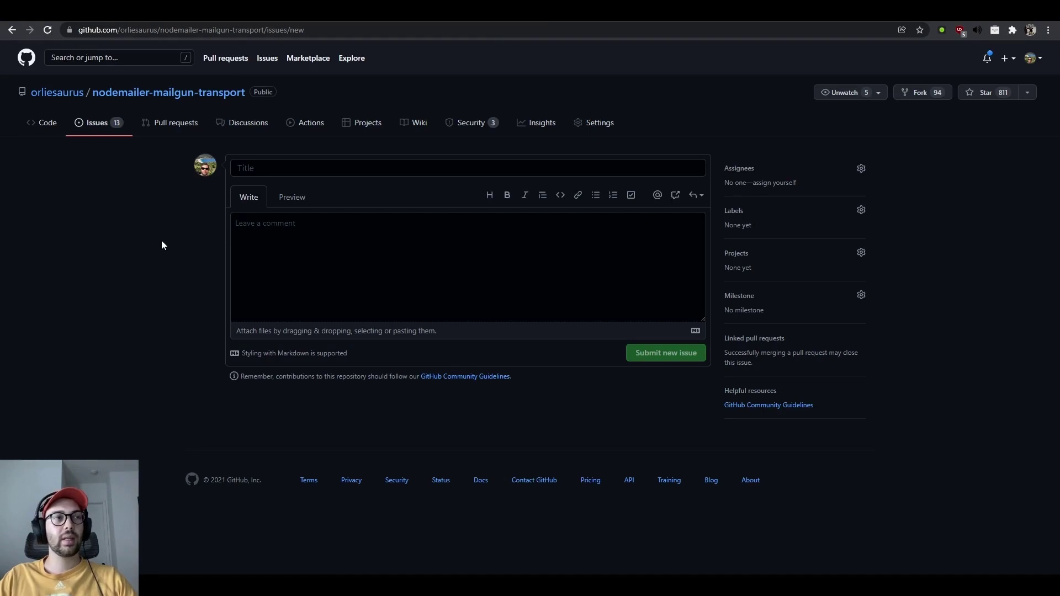
Launch Github Templates from the issue page's context menu and pick the Issue template
right_click(161, 241)
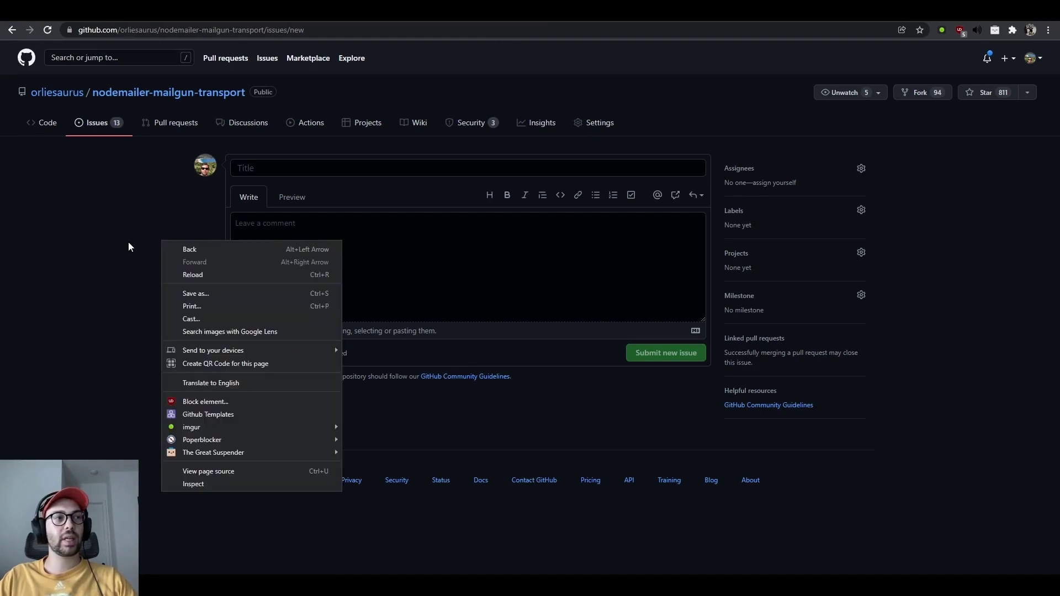
left_click(240, 415)
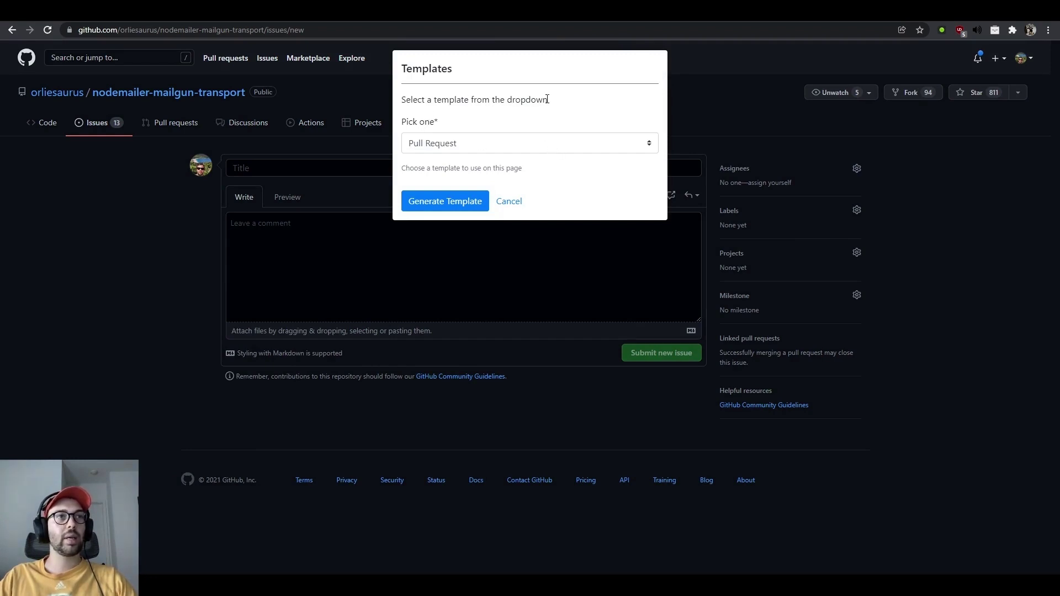
left_click(473, 143)
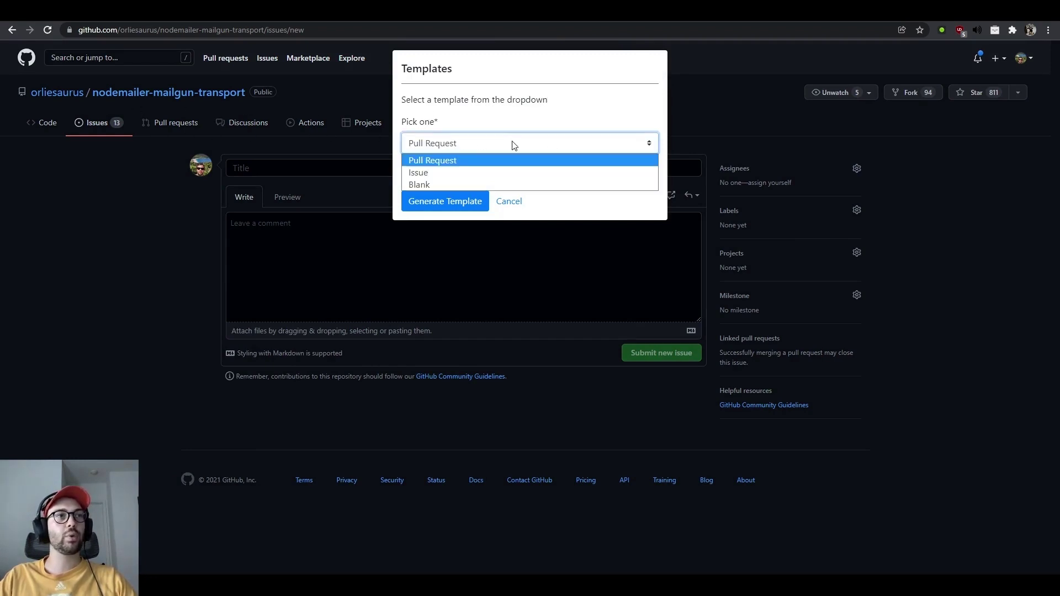
left_click(459, 172)
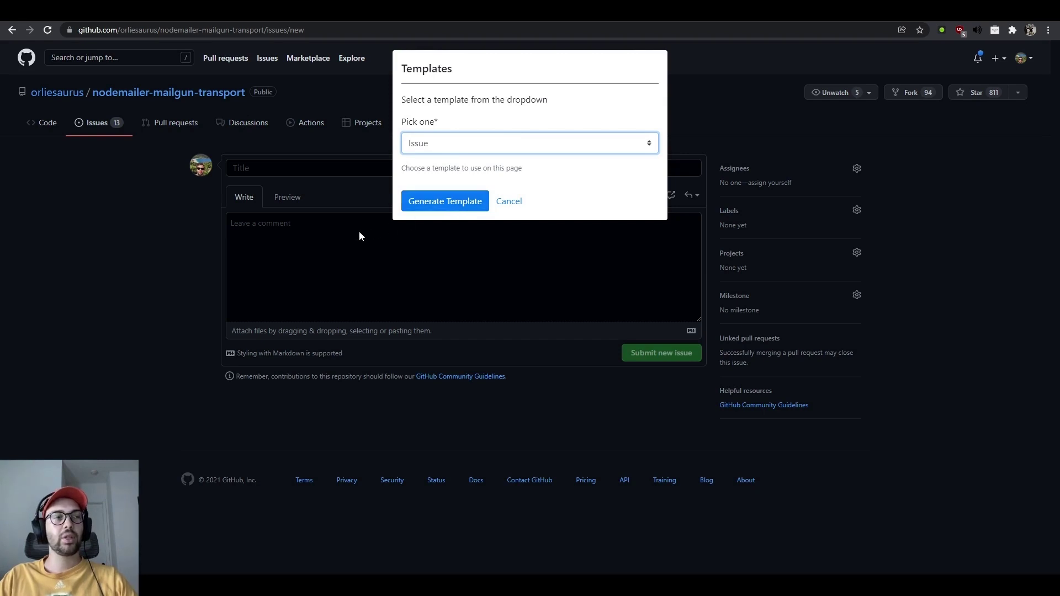
Generate the Issue template's markdown checklist and questions into the comment box
left_click(454, 202)
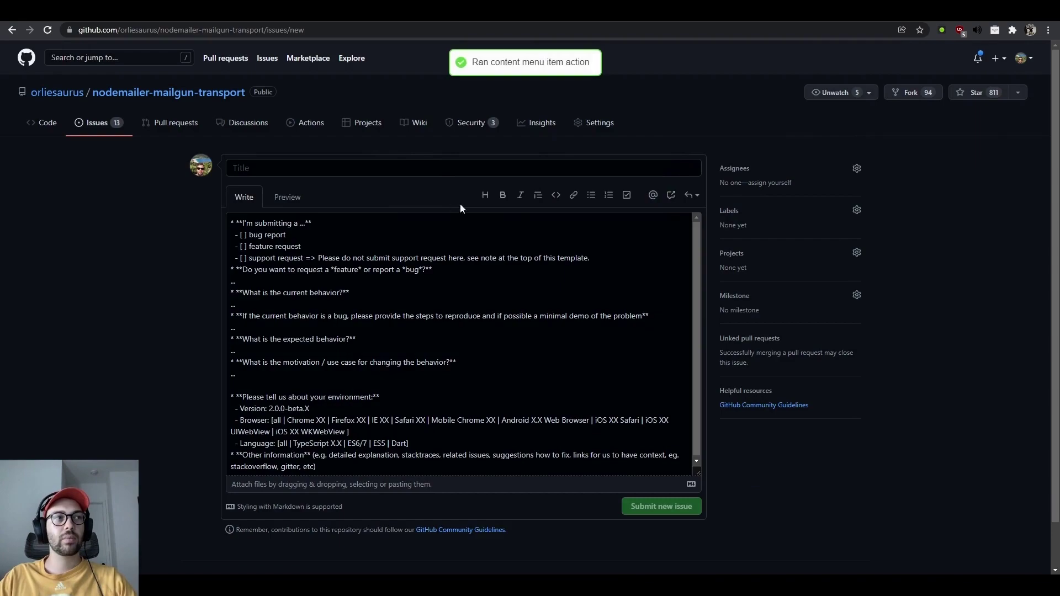